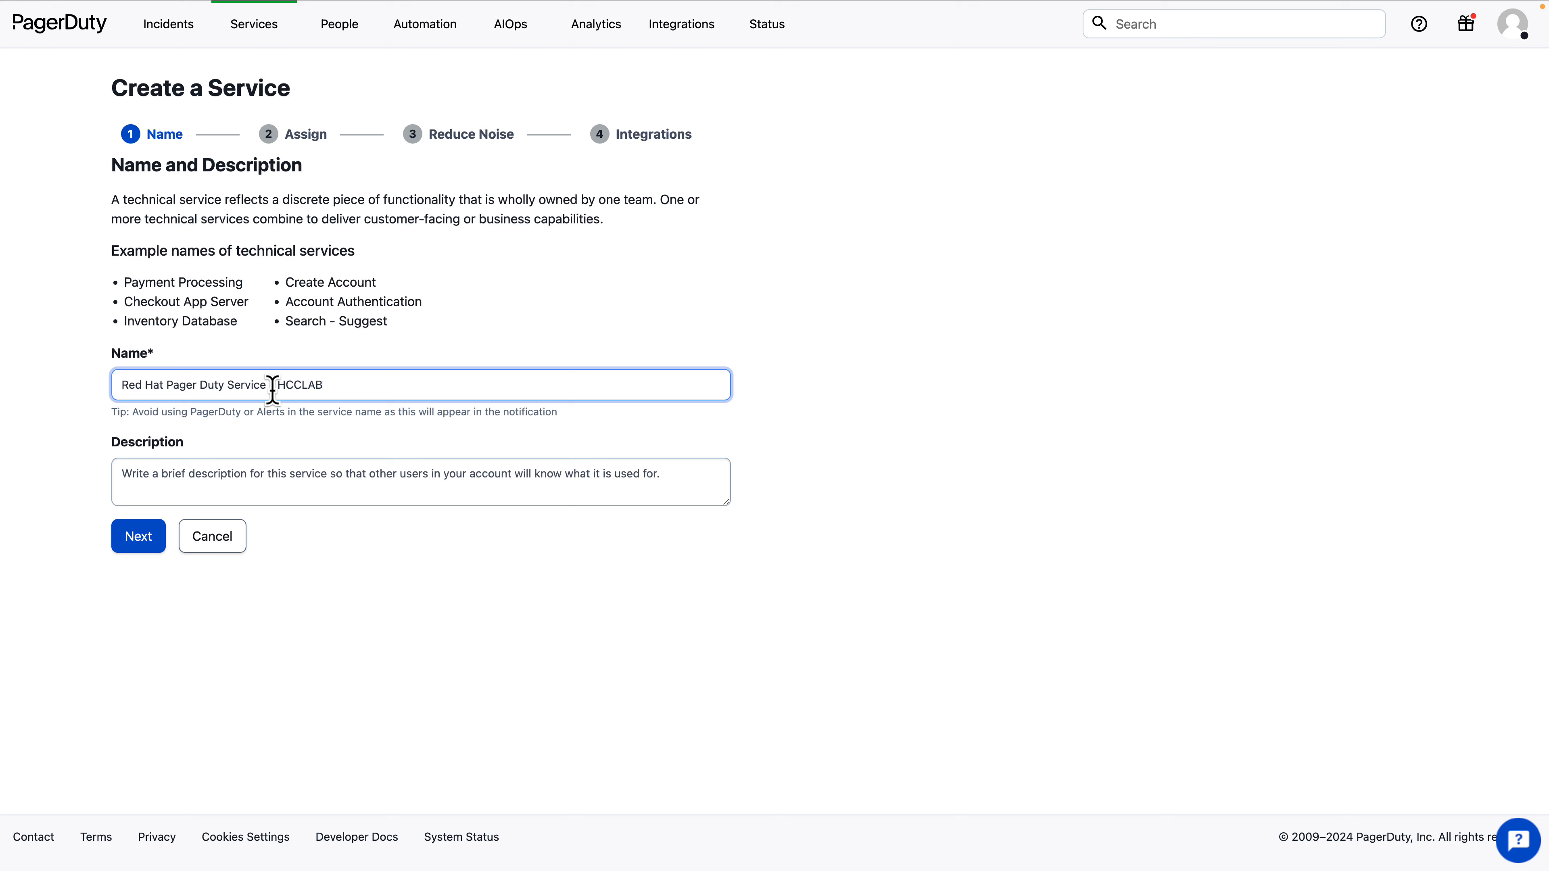
Step: Describe the service as "Red Hat PagerDuty service for the HCCLab environment" and generate a new escalation policy for the consoledot-notifications team
click(177, 462)
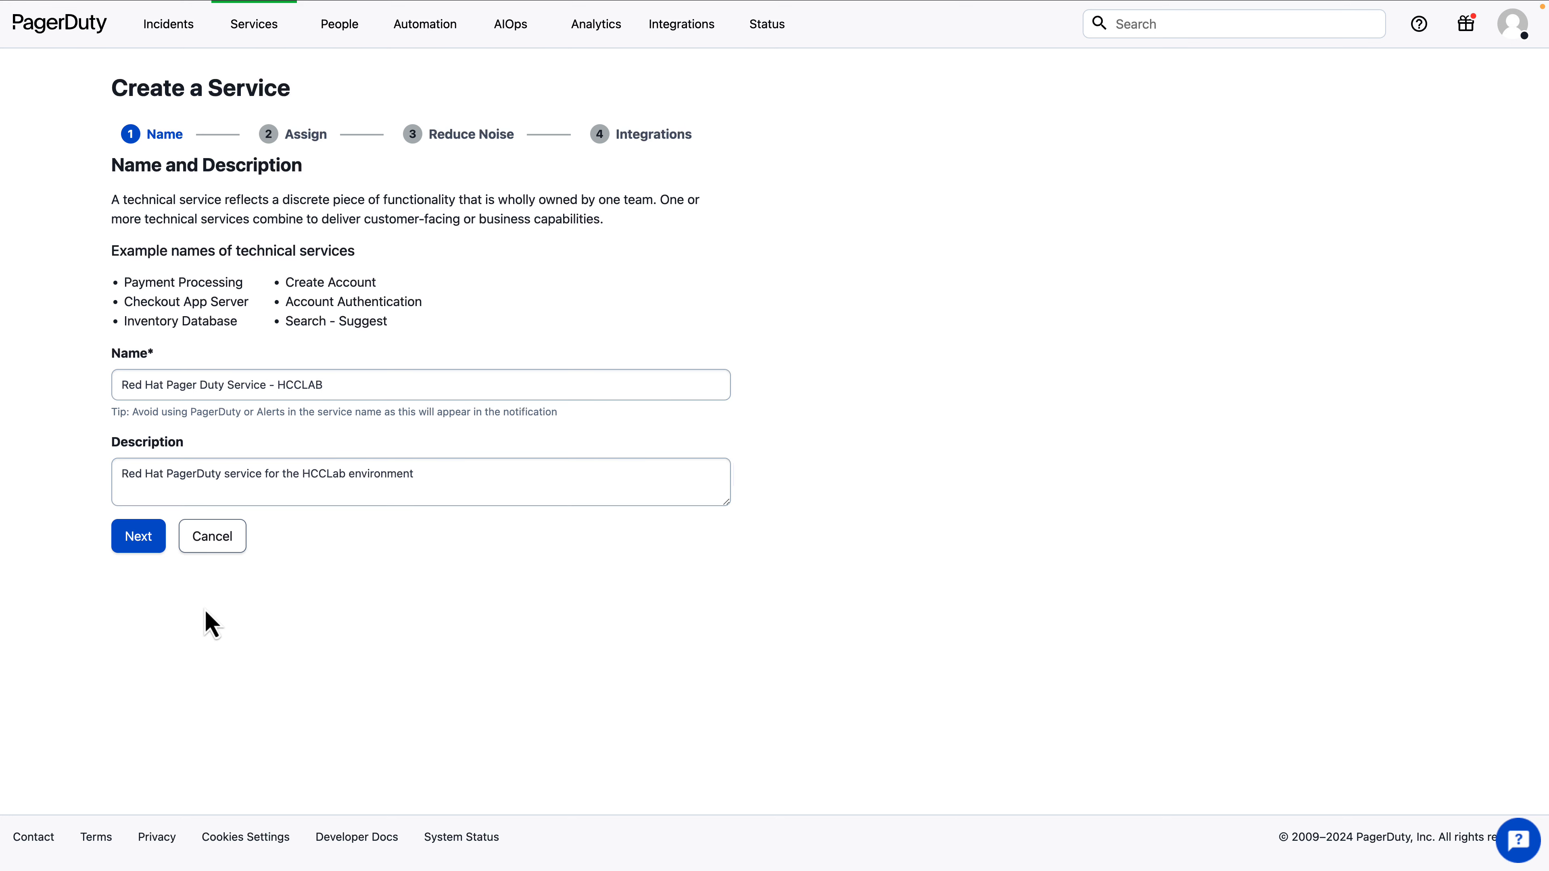
click(140, 536)
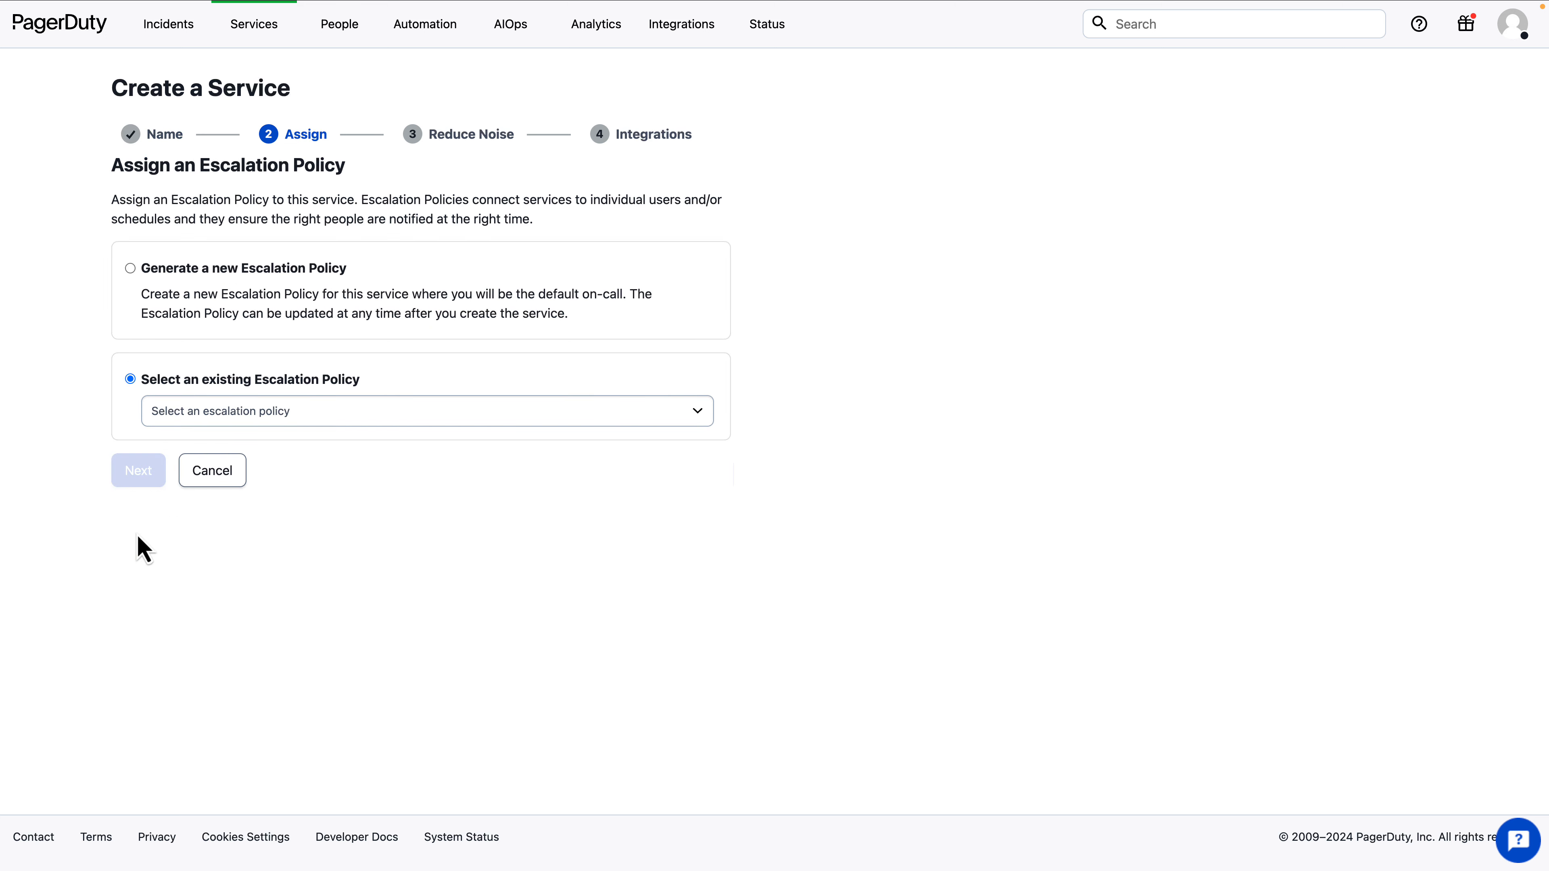
click(134, 276)
click(222, 370)
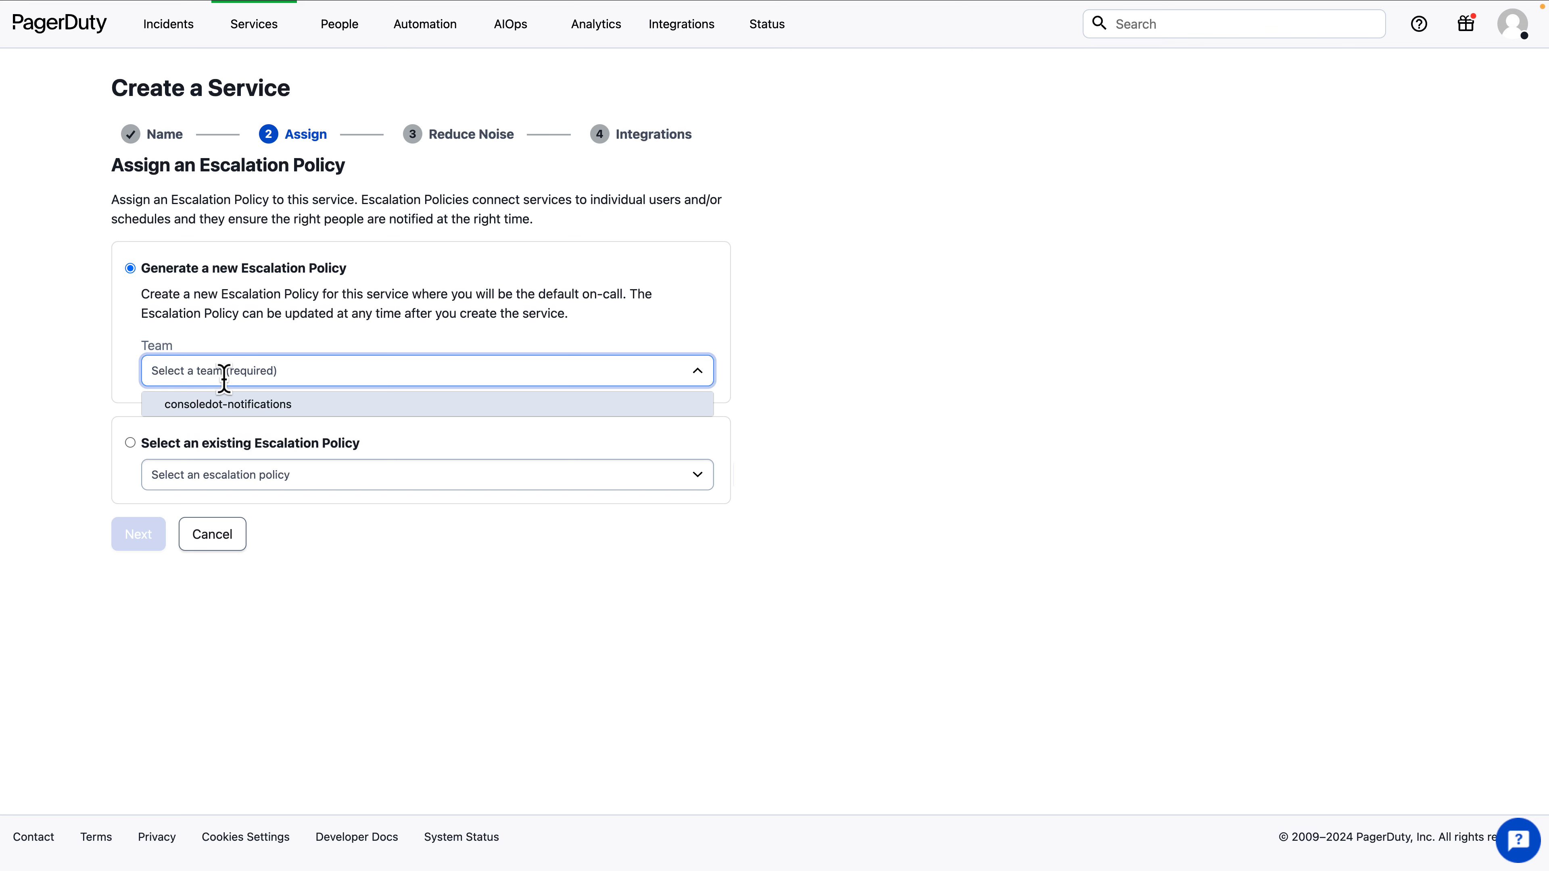
click(263, 406)
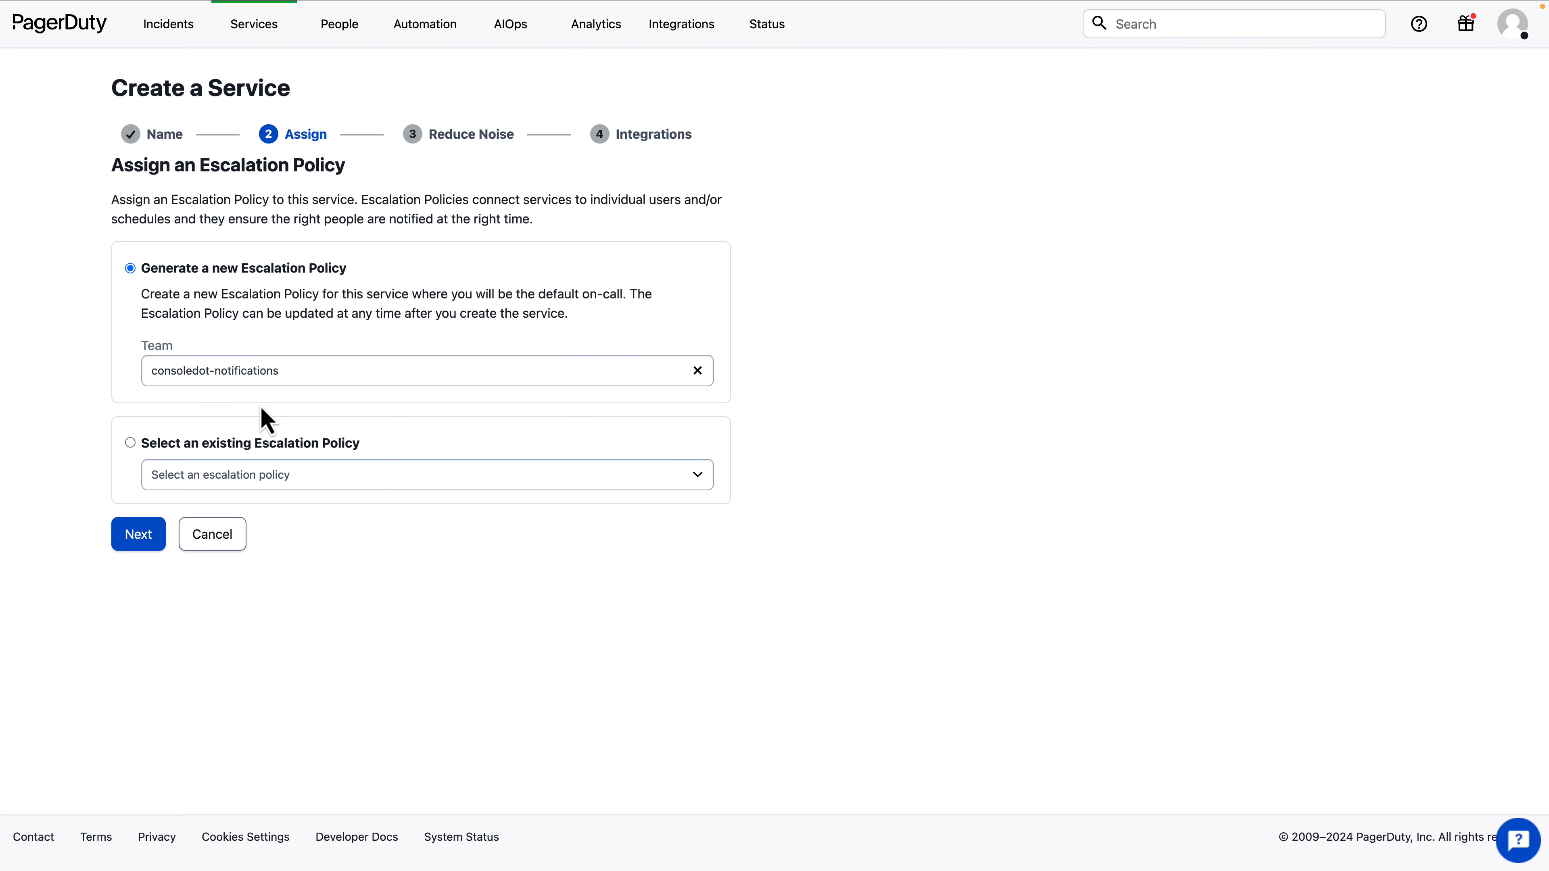
click(145, 545)
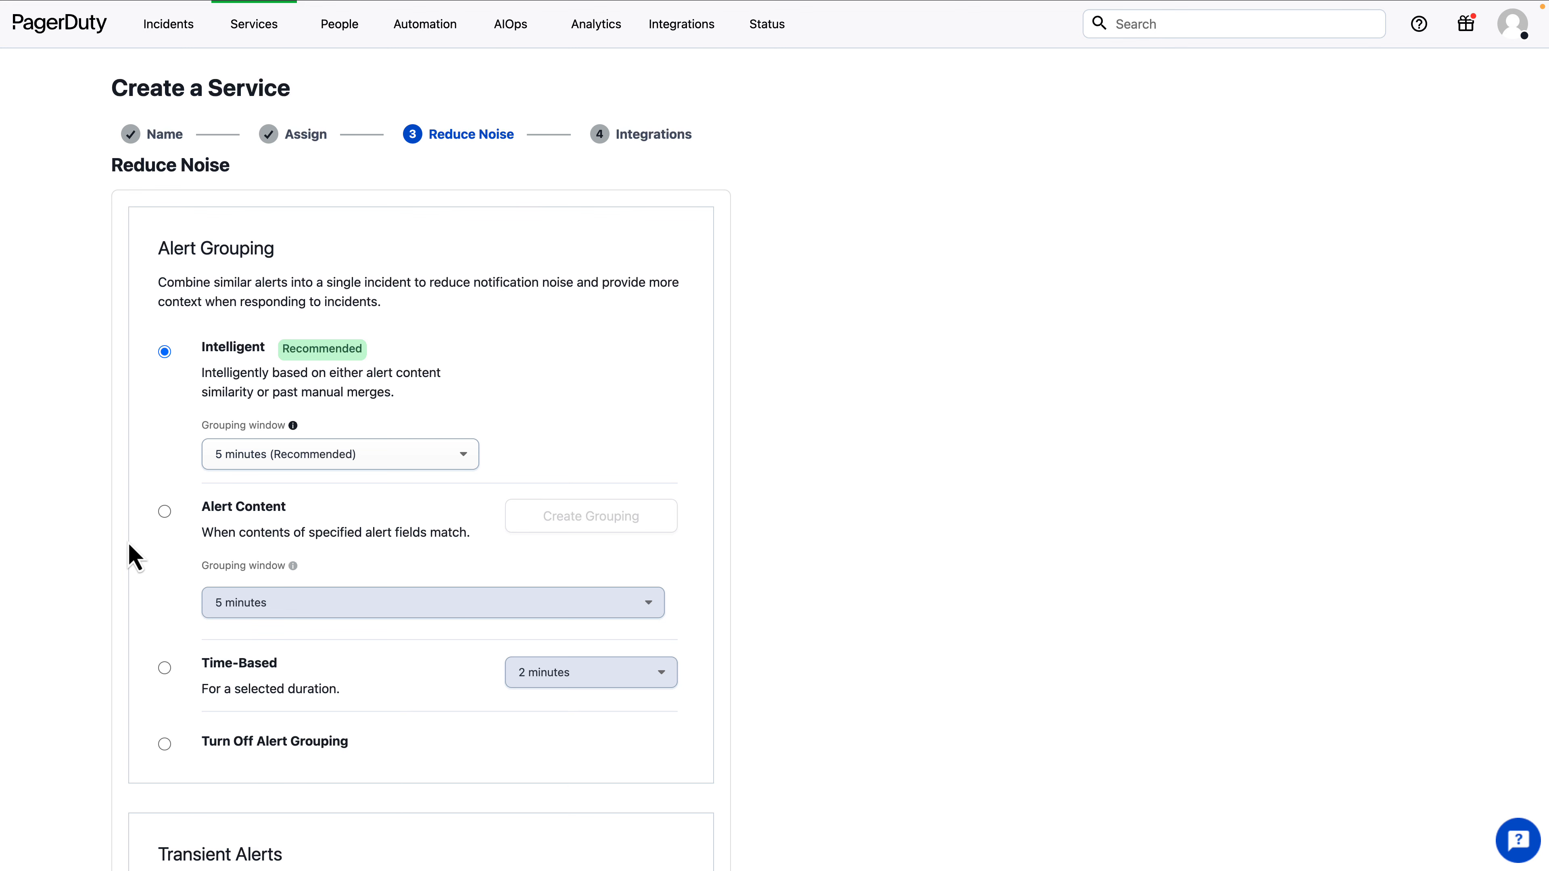
Step: Accept the recommended noise reduction settings: Intelligent alert grouping and auto-paused incident notifications, both at 5 minutes
scroll(107, 548, down, 2)
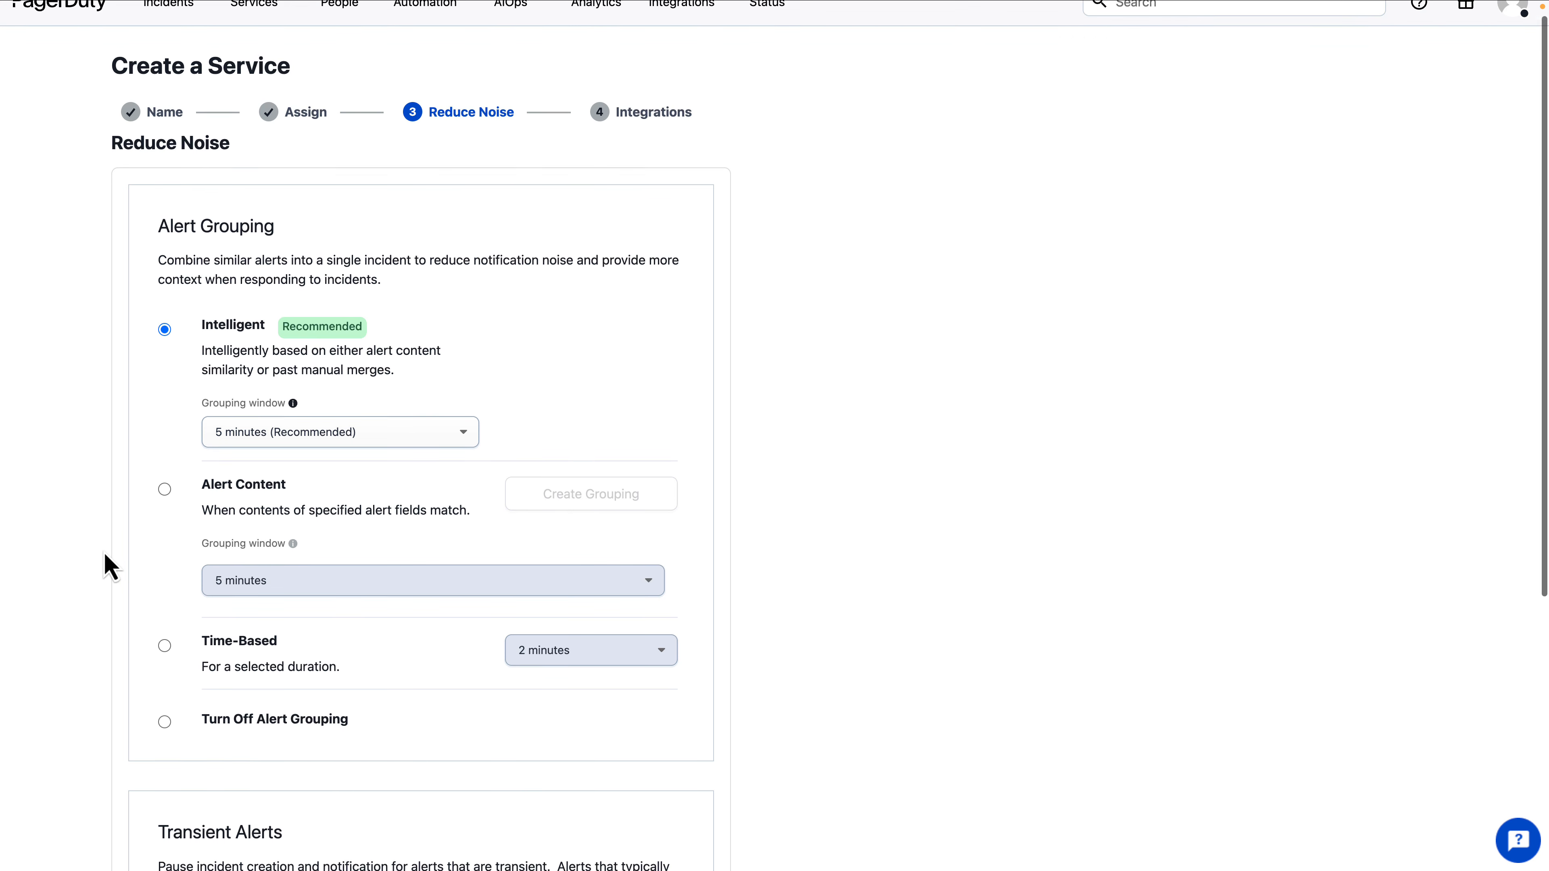
scroll(109, 567, up, 2)
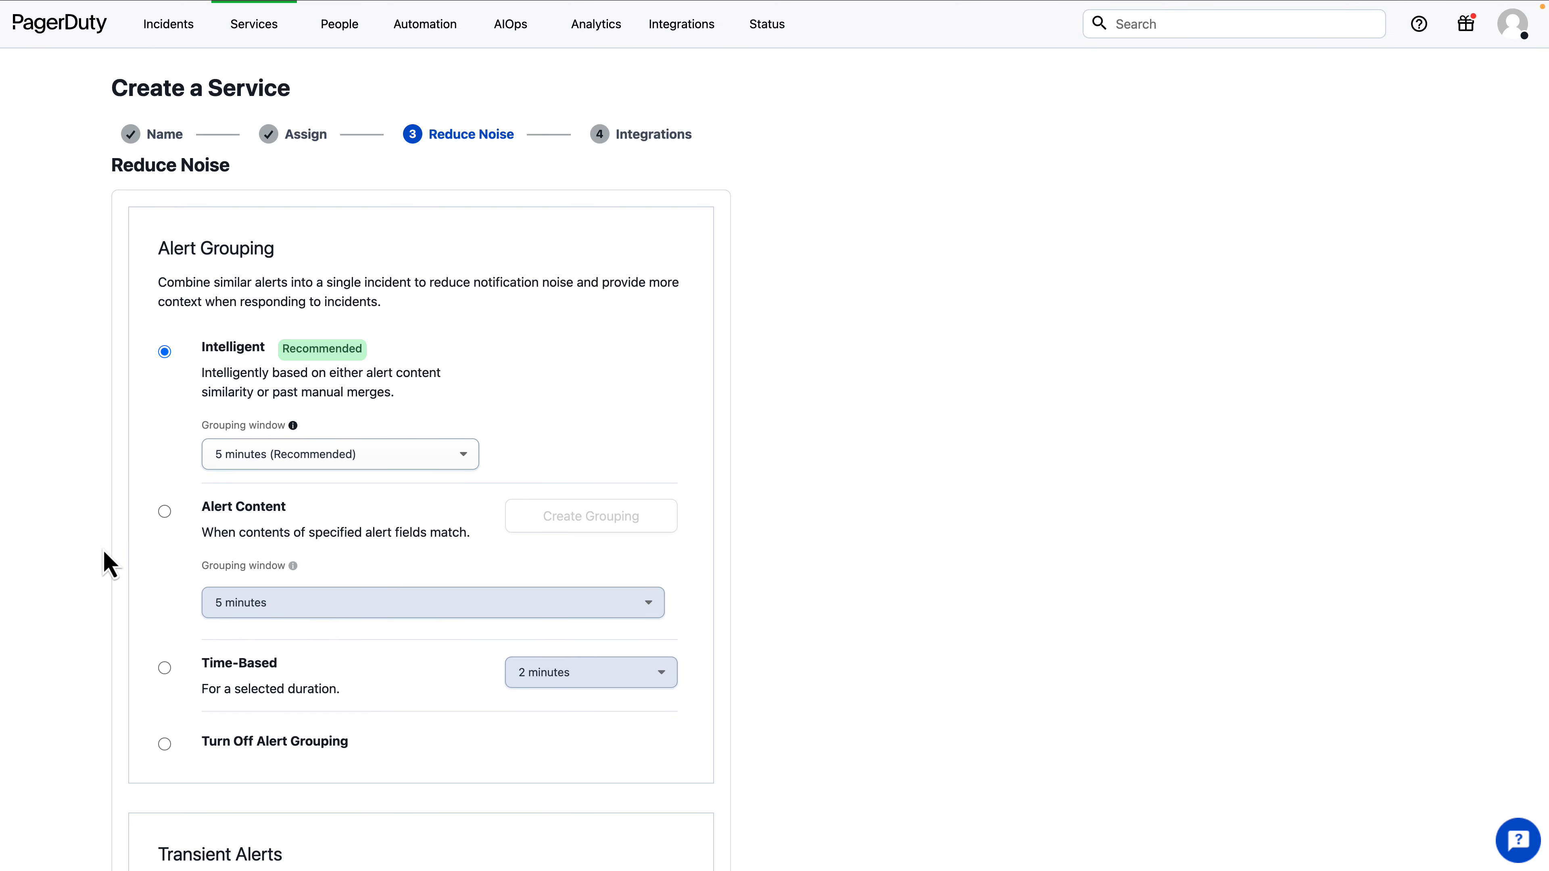
scroll(107, 566, down, 10)
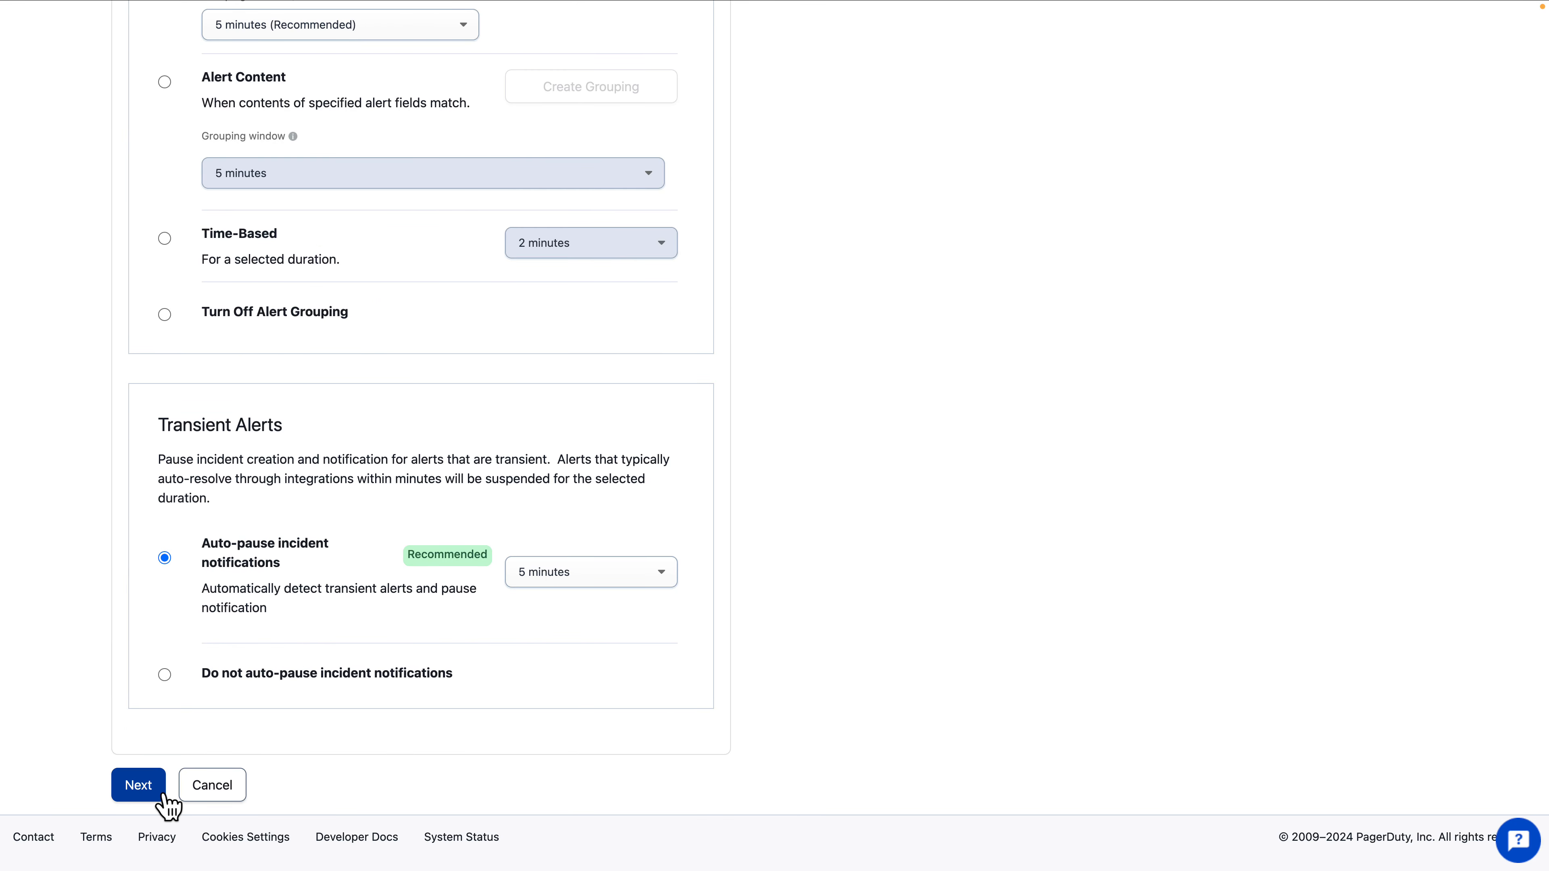
click(140, 787)
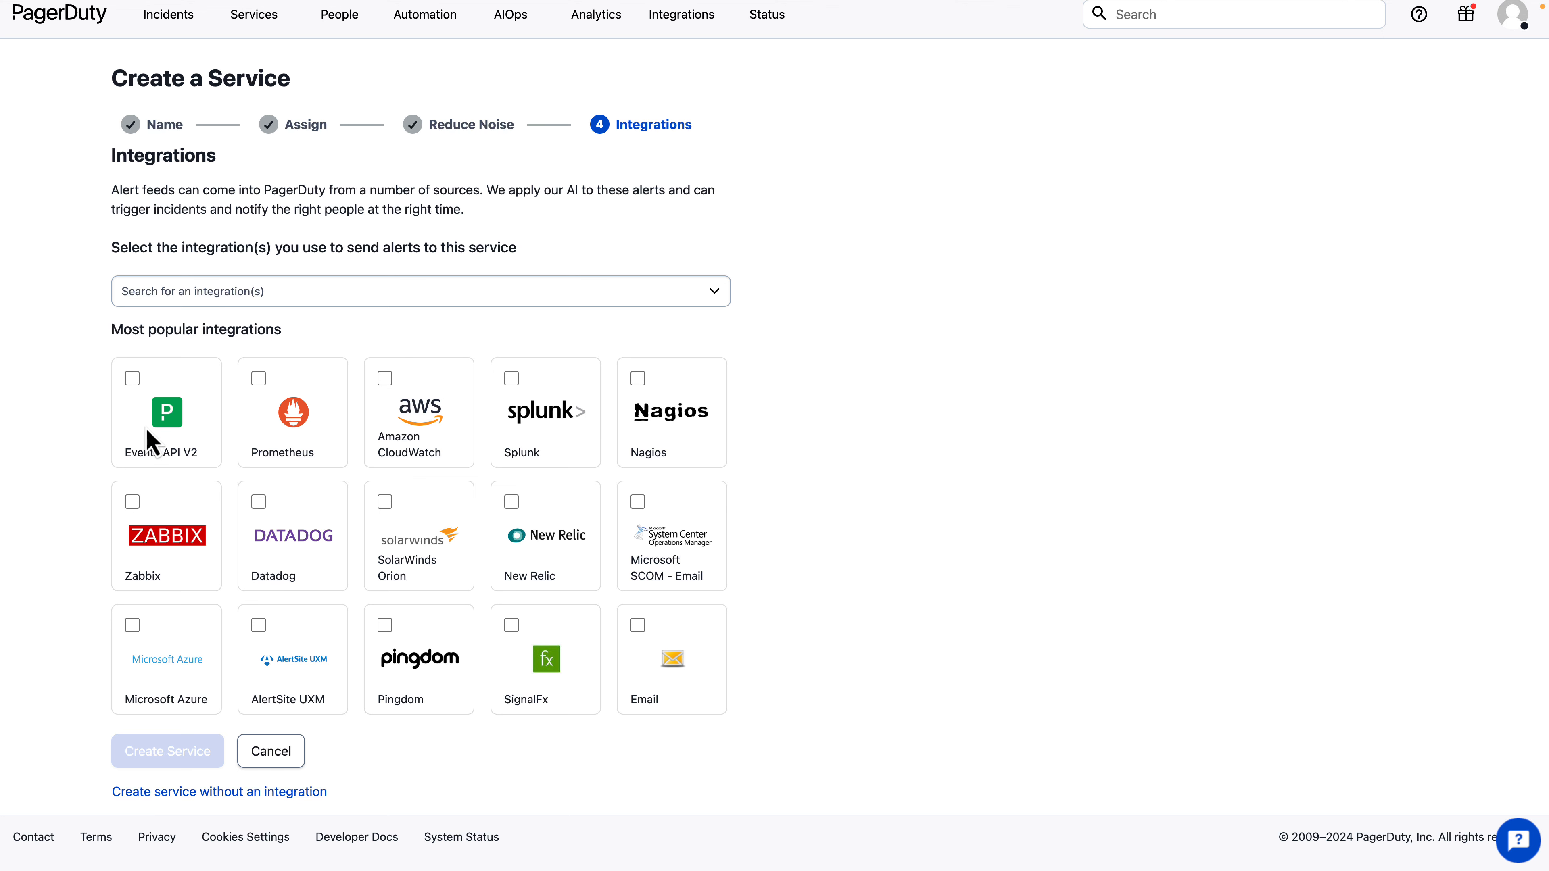
Step: Create the service with the Events API V2 integration and copy its integration key
click(132, 381)
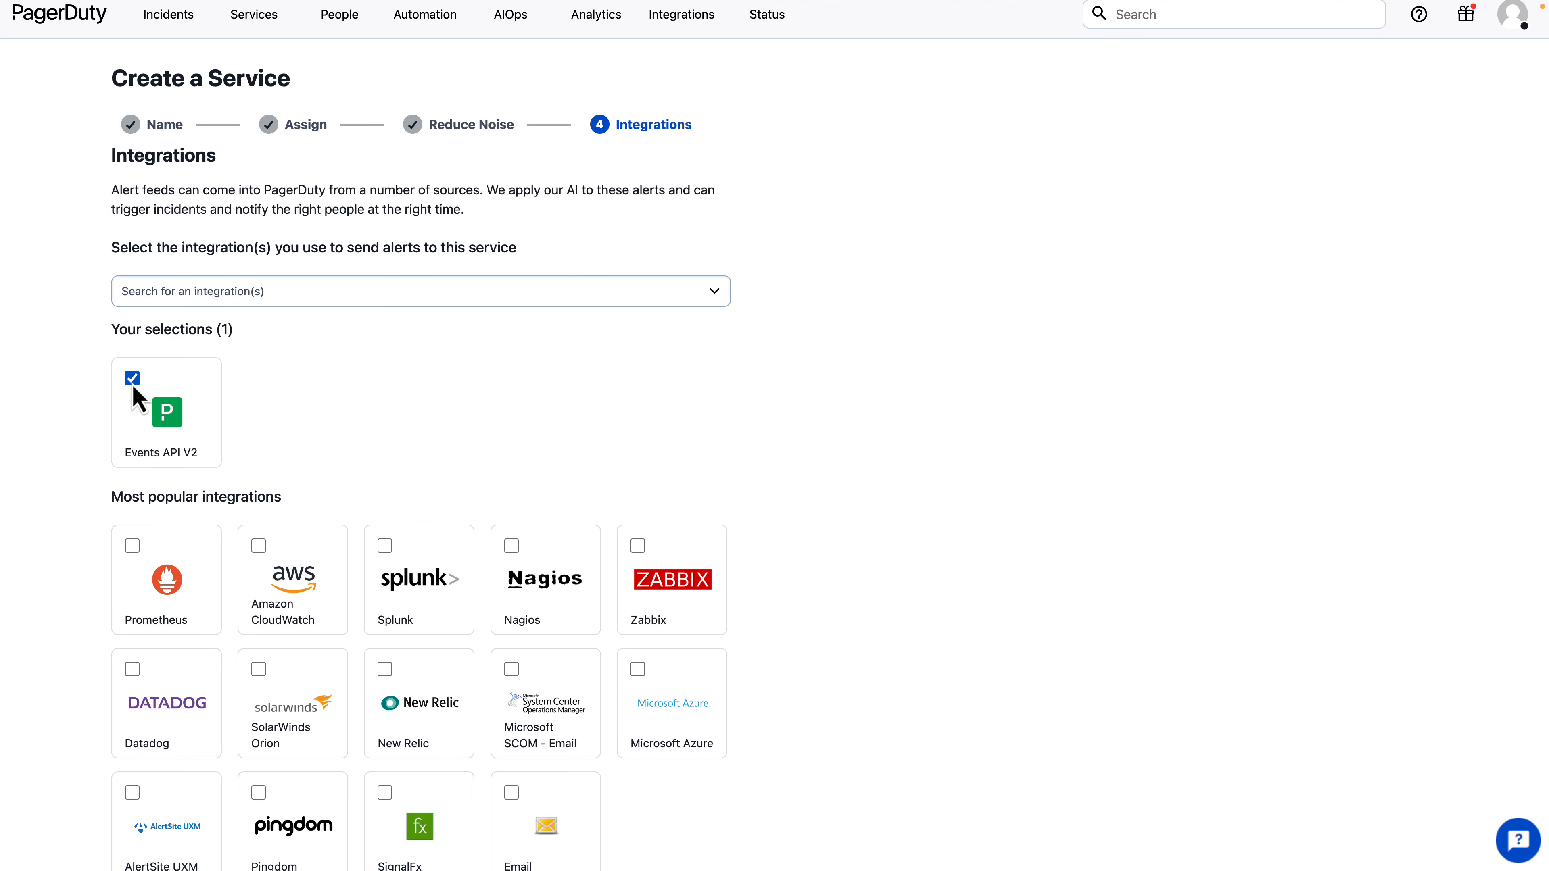
scroll(87, 464, down, 3)
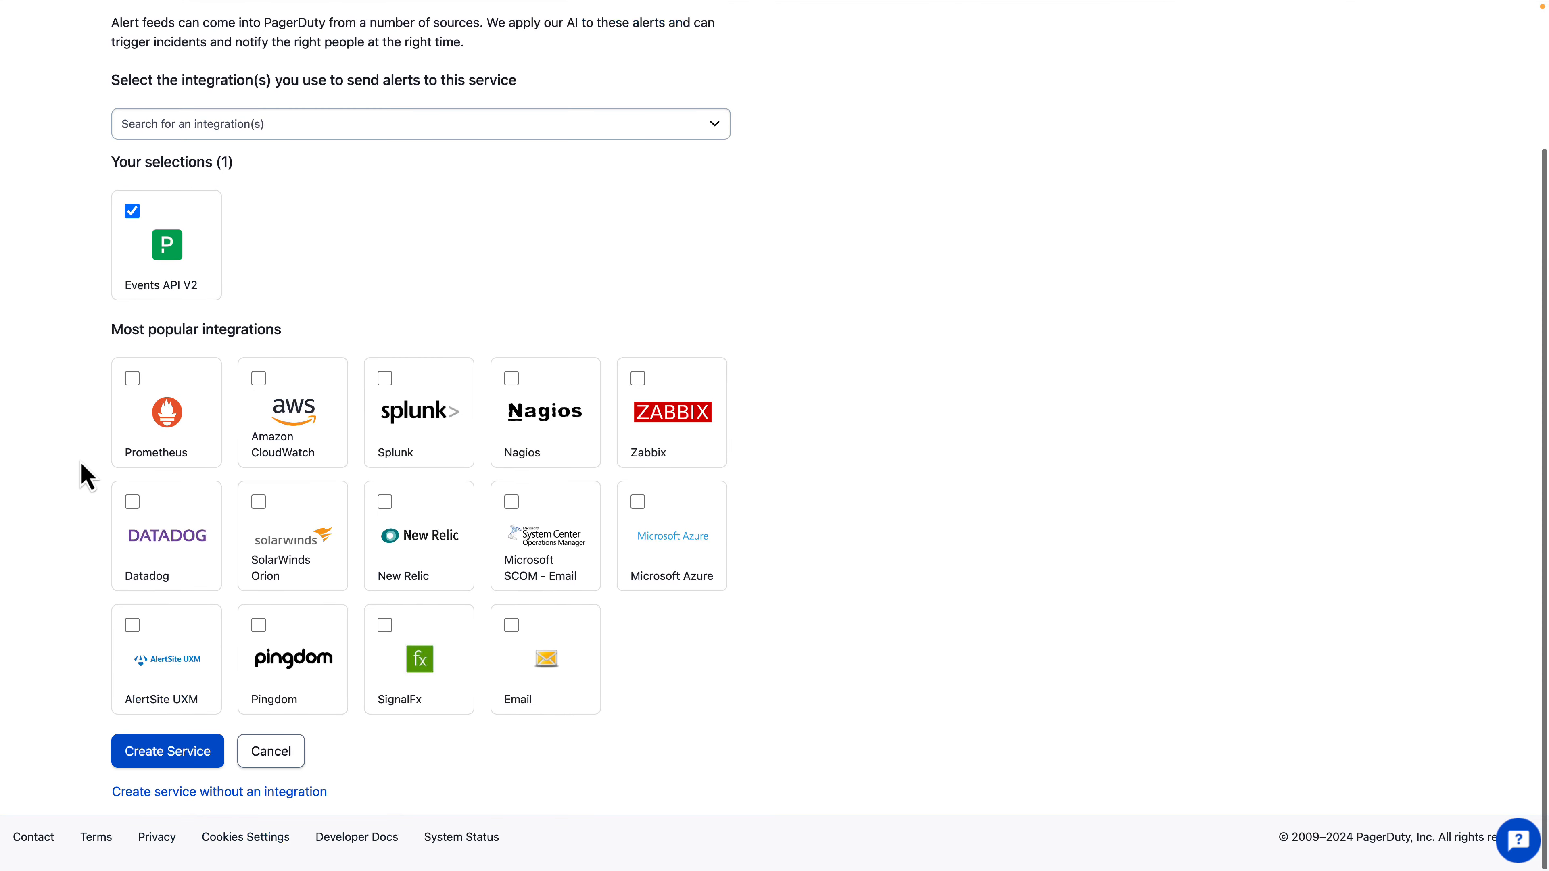
click(165, 768)
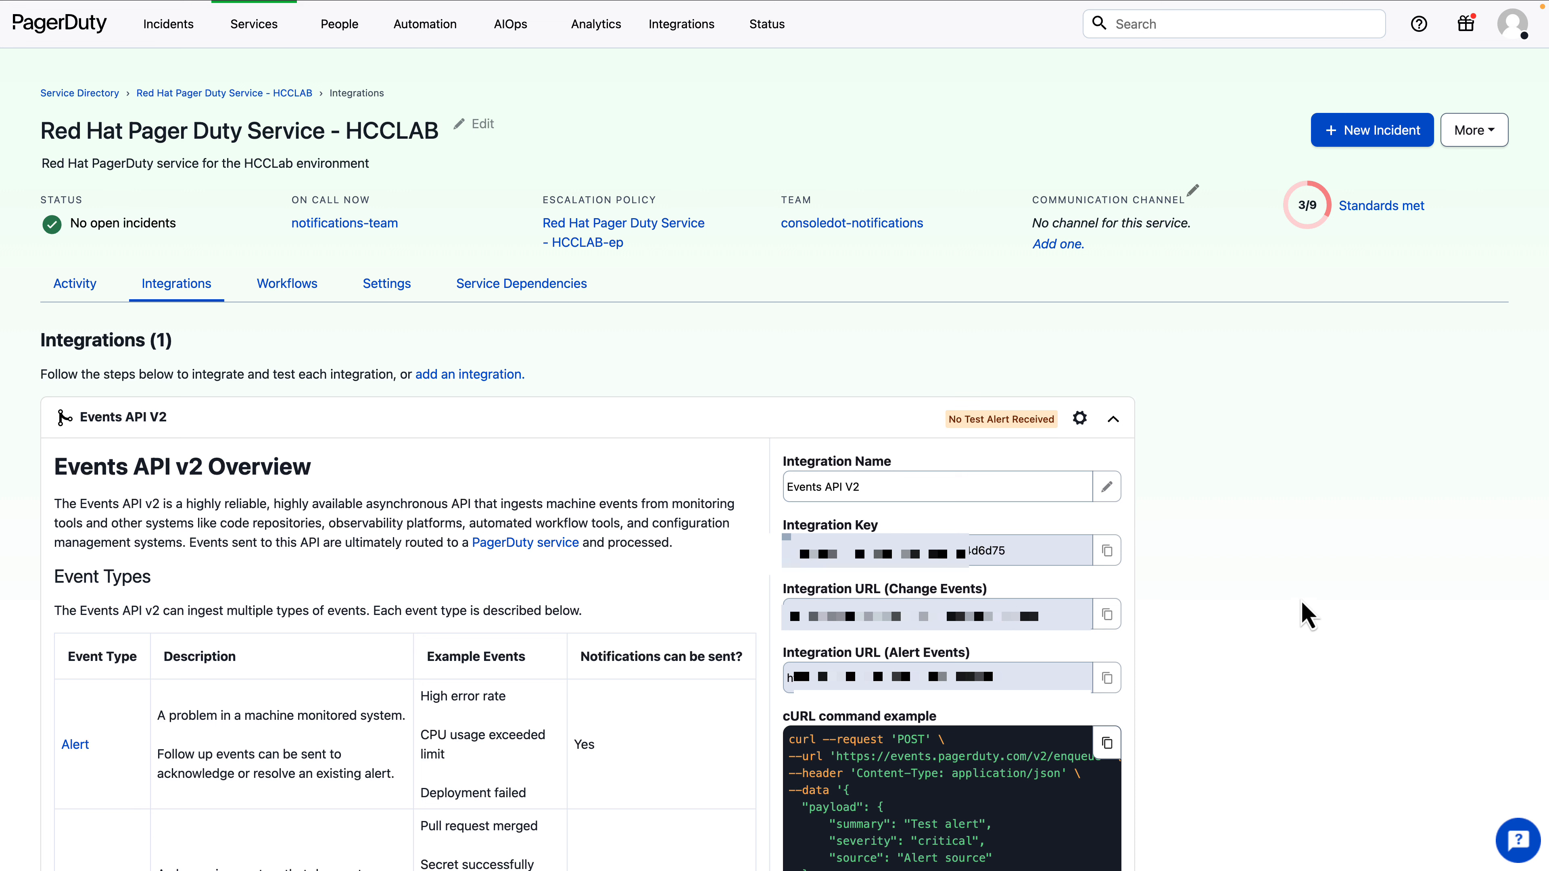
click(1107, 553)
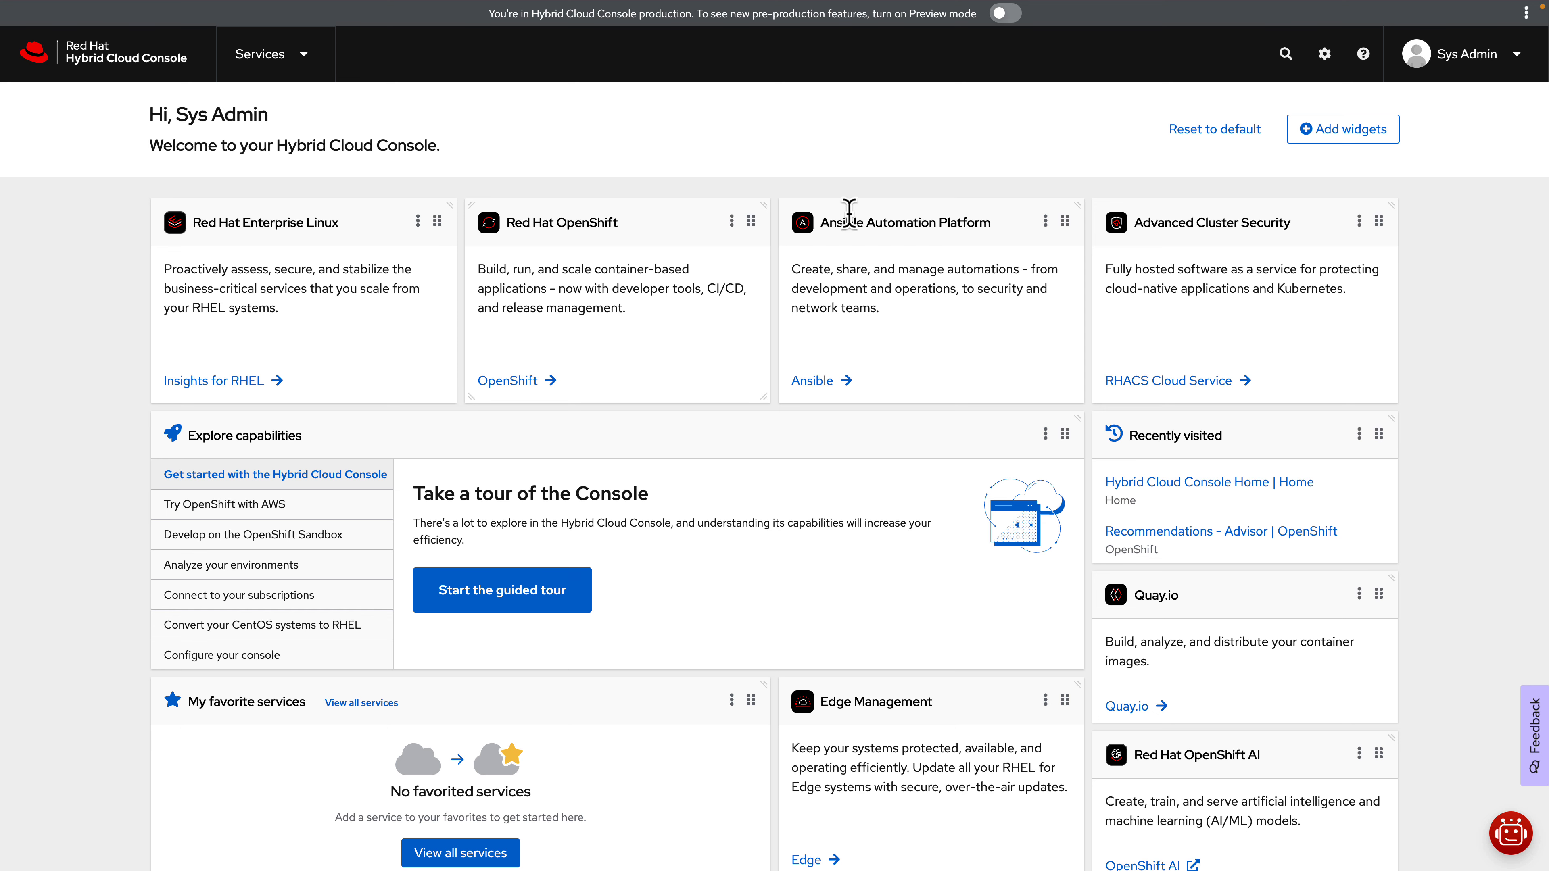
Step: In the Red Hat Hybrid Cloud Console, start adding a Reporting & Automation integration of type PagerDuty
click(1326, 56)
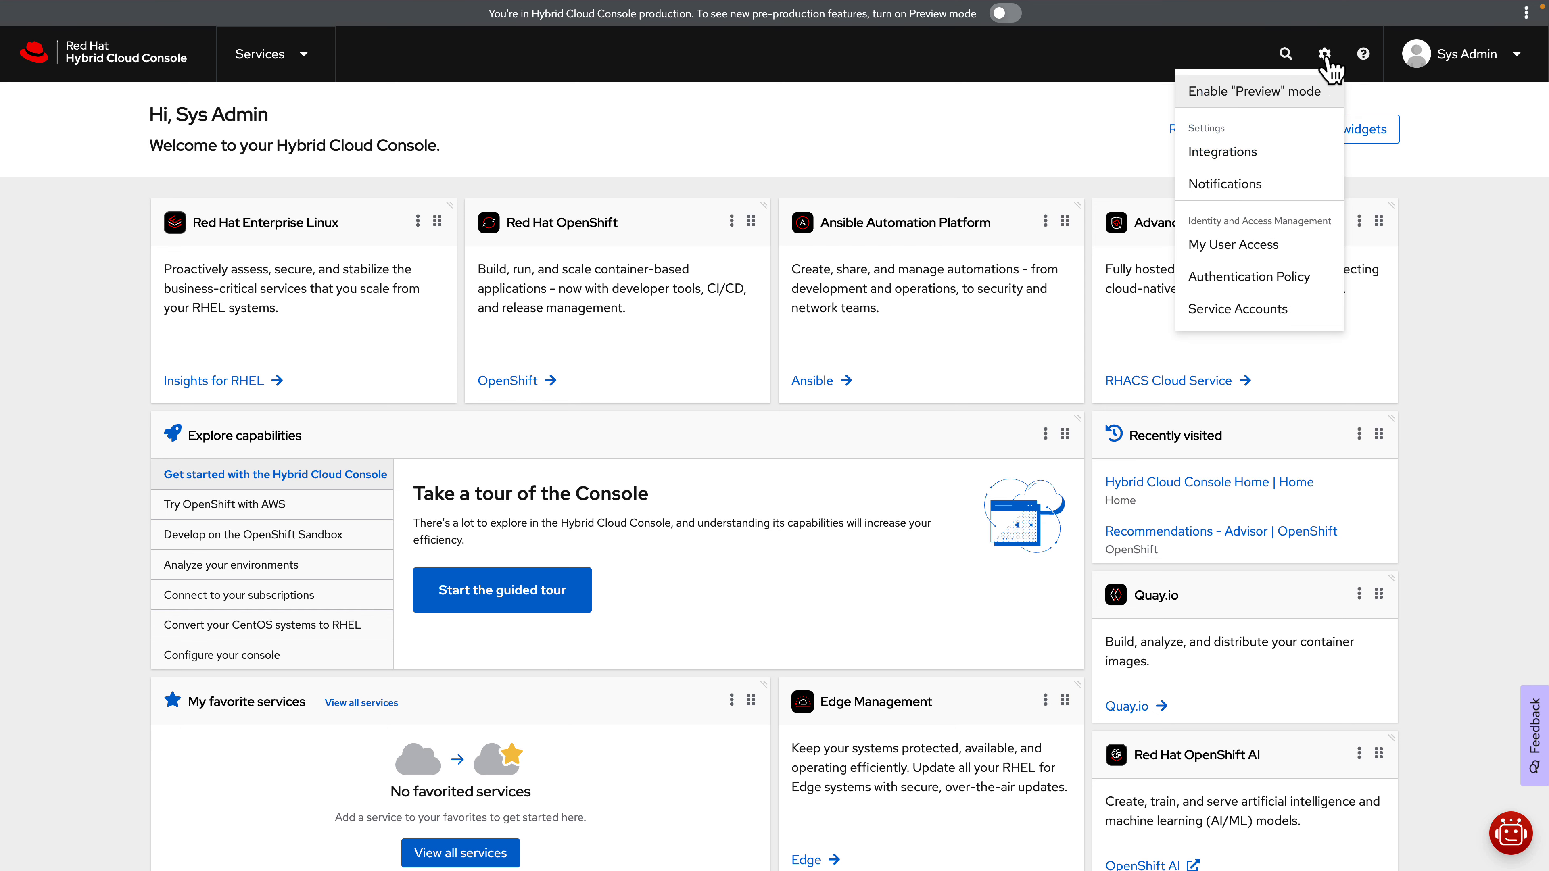
click(1287, 159)
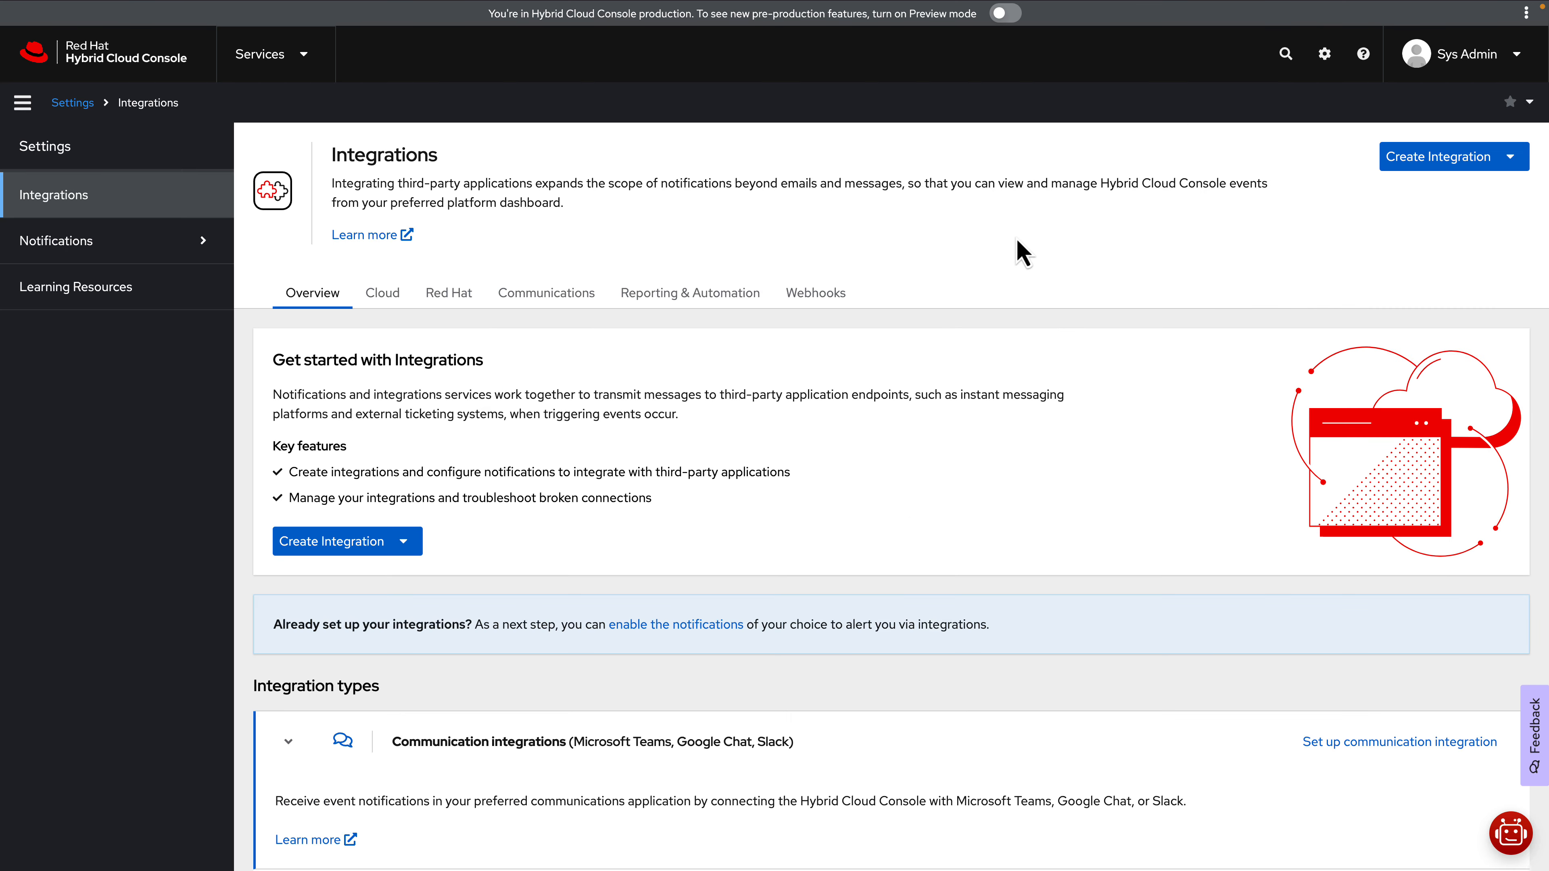
click(652, 300)
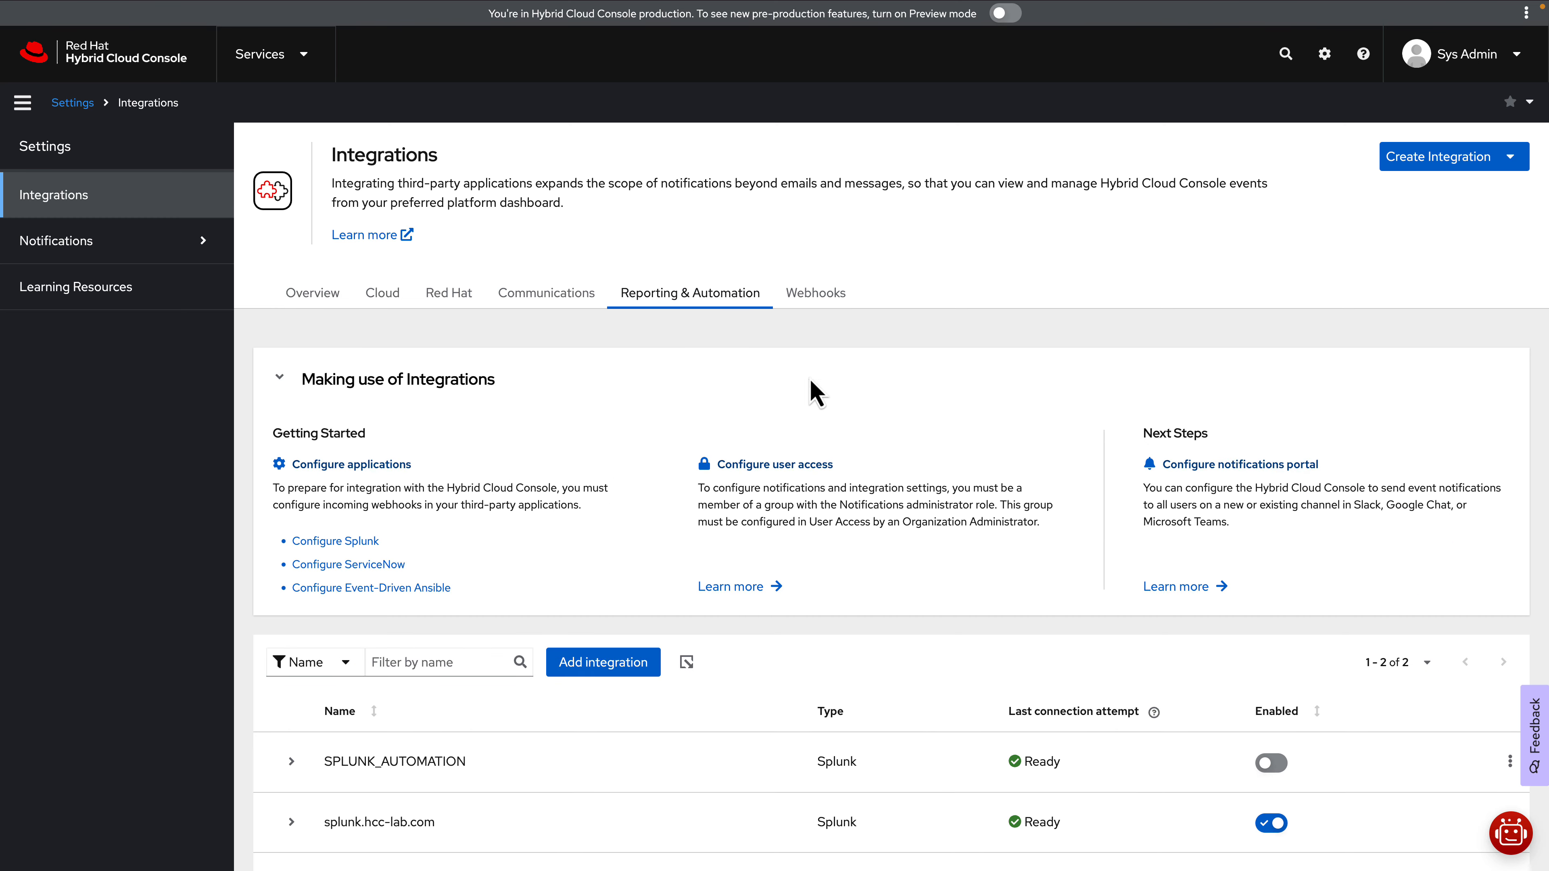
click(637, 667)
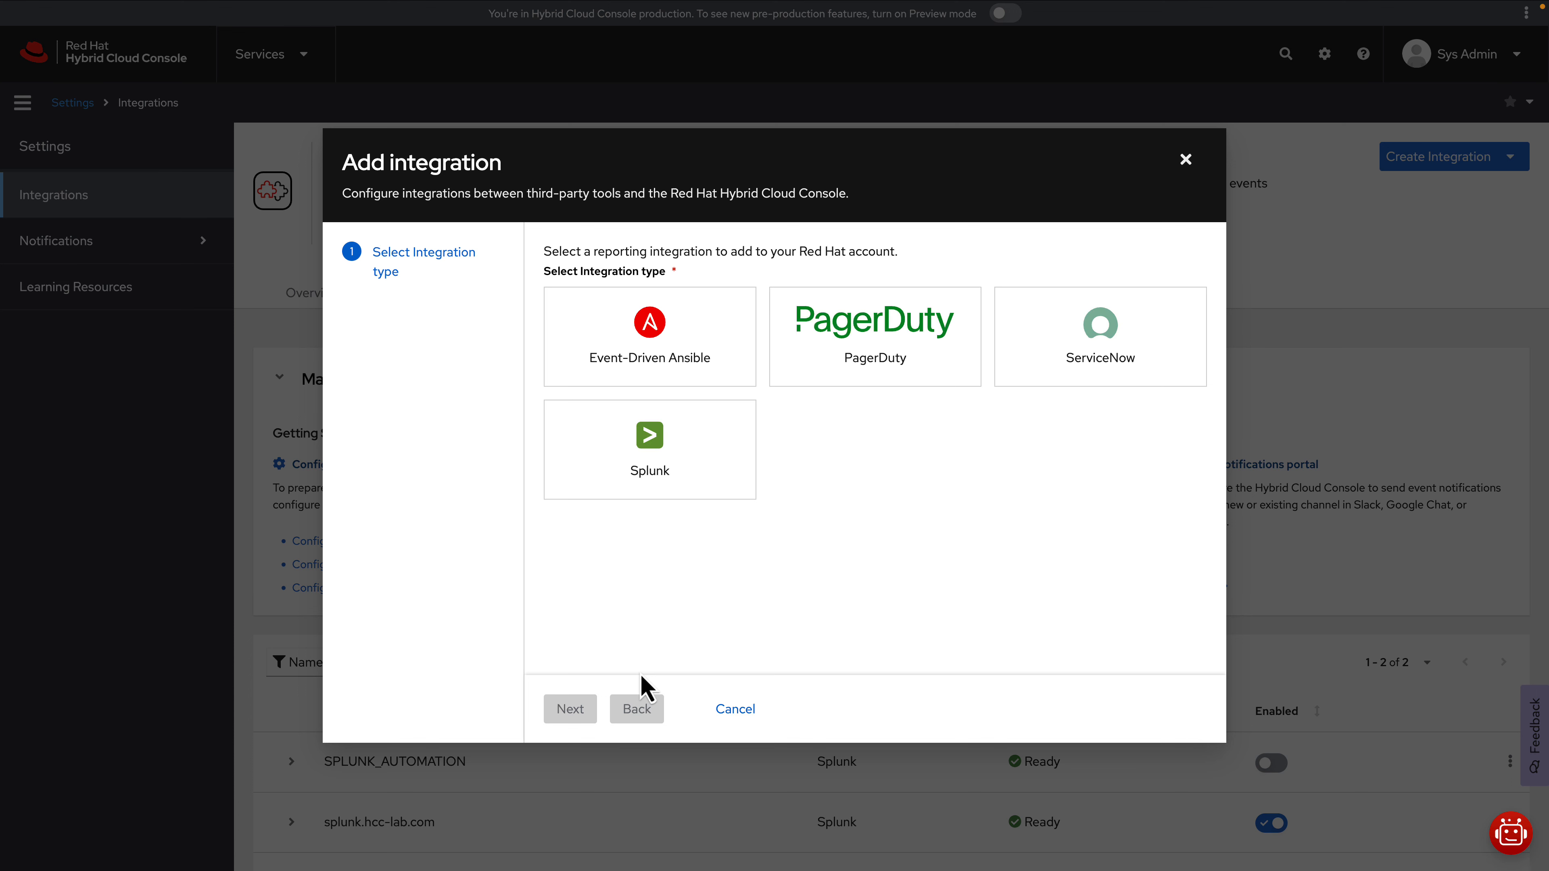
click(802, 364)
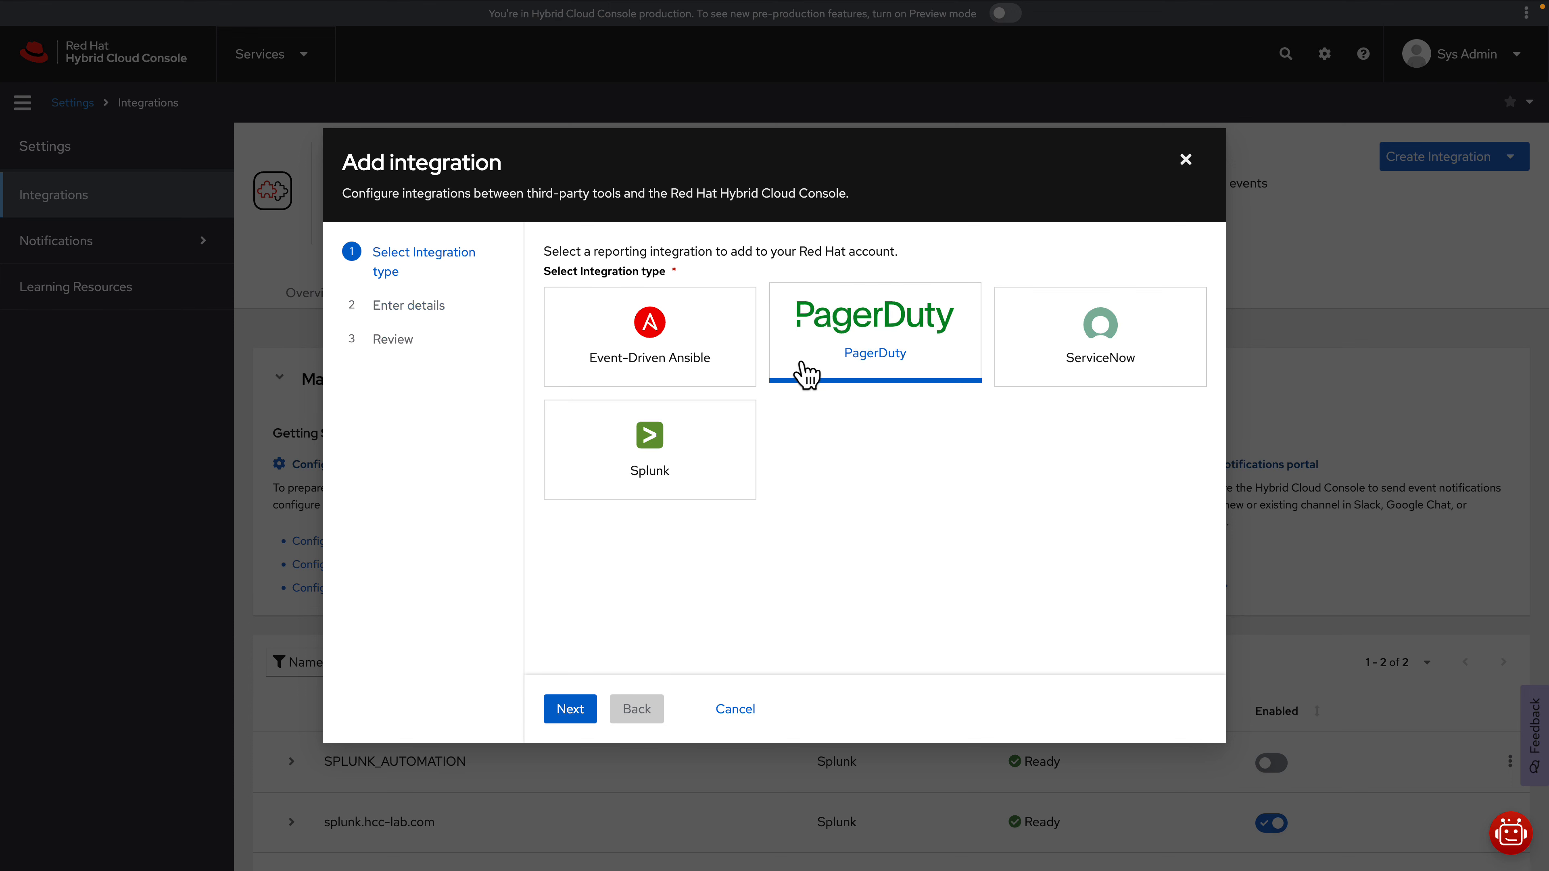
click(566, 717)
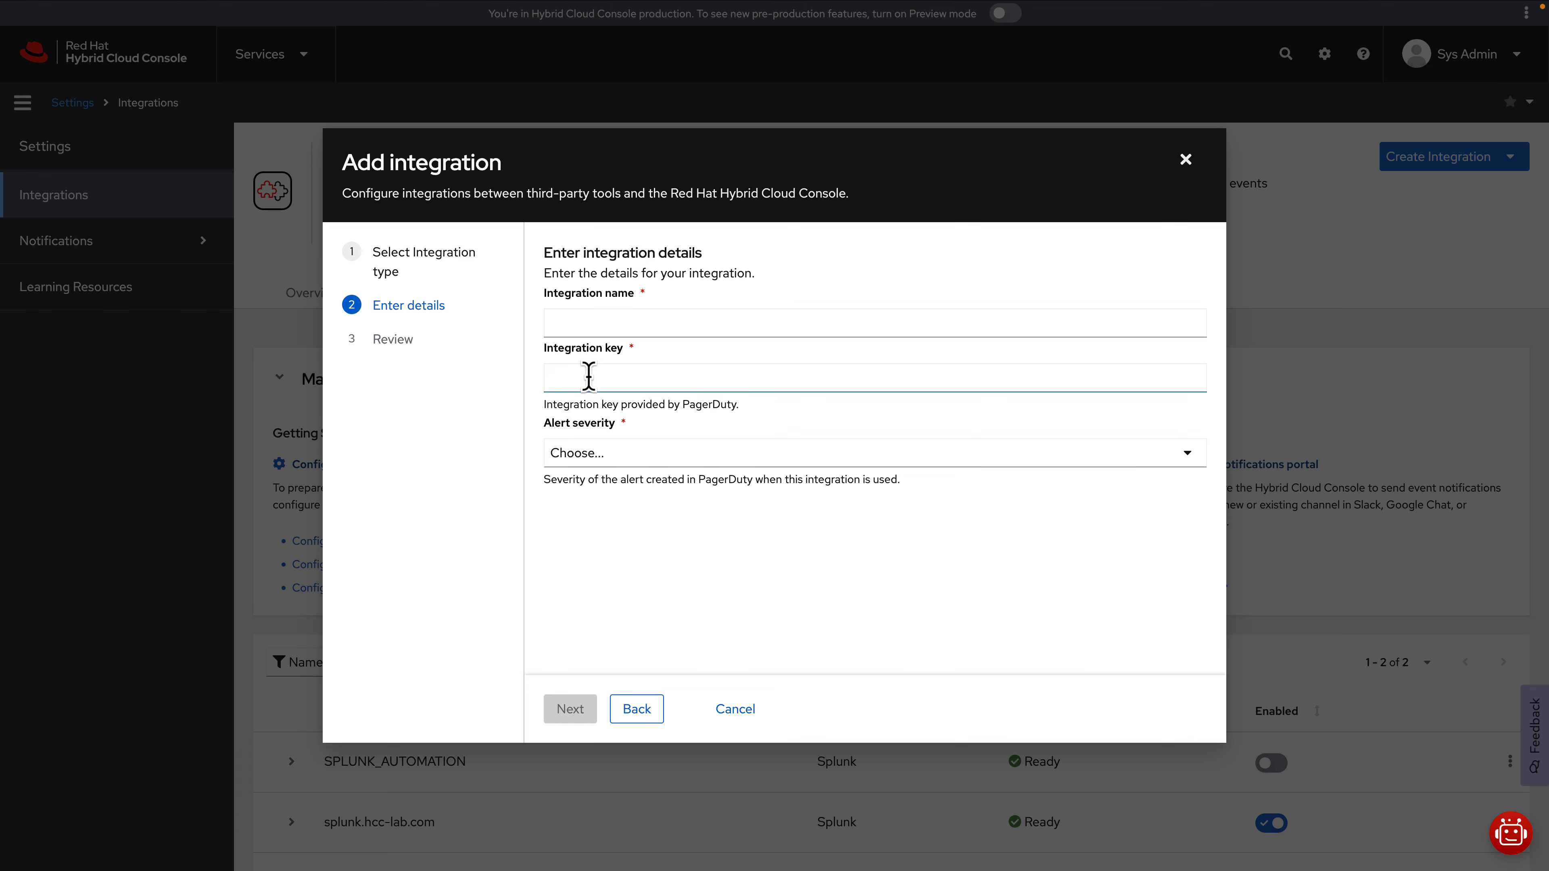
Step: Name the integration PagerDuty-HCCLab and paste the copied integration key into its key field
click(596, 316)
key(ctrl+v)
click(574, 377)
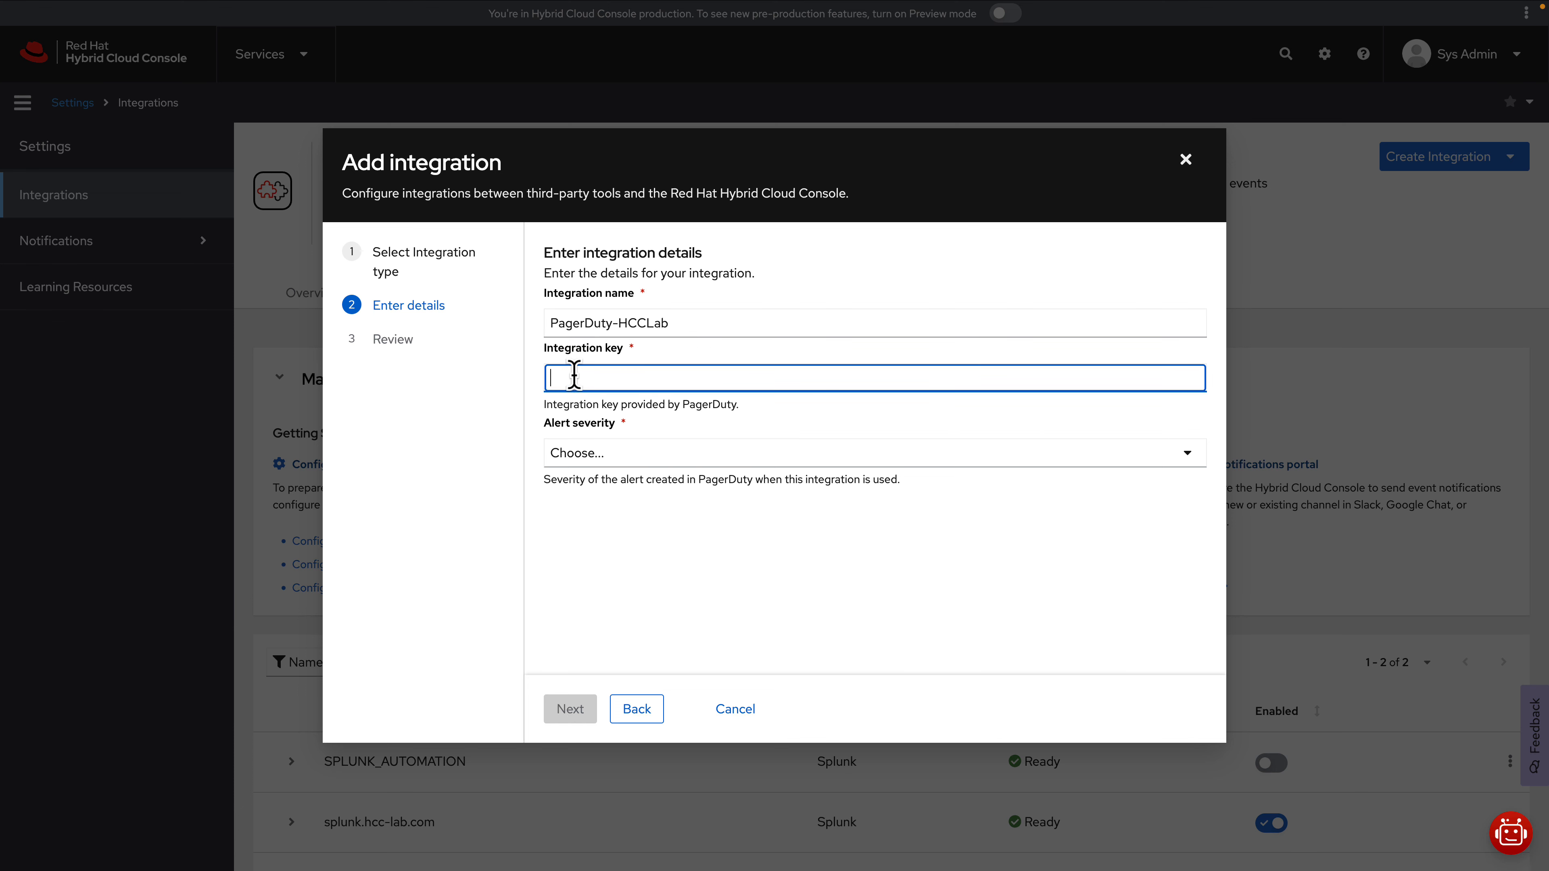
key(ctrl+v)
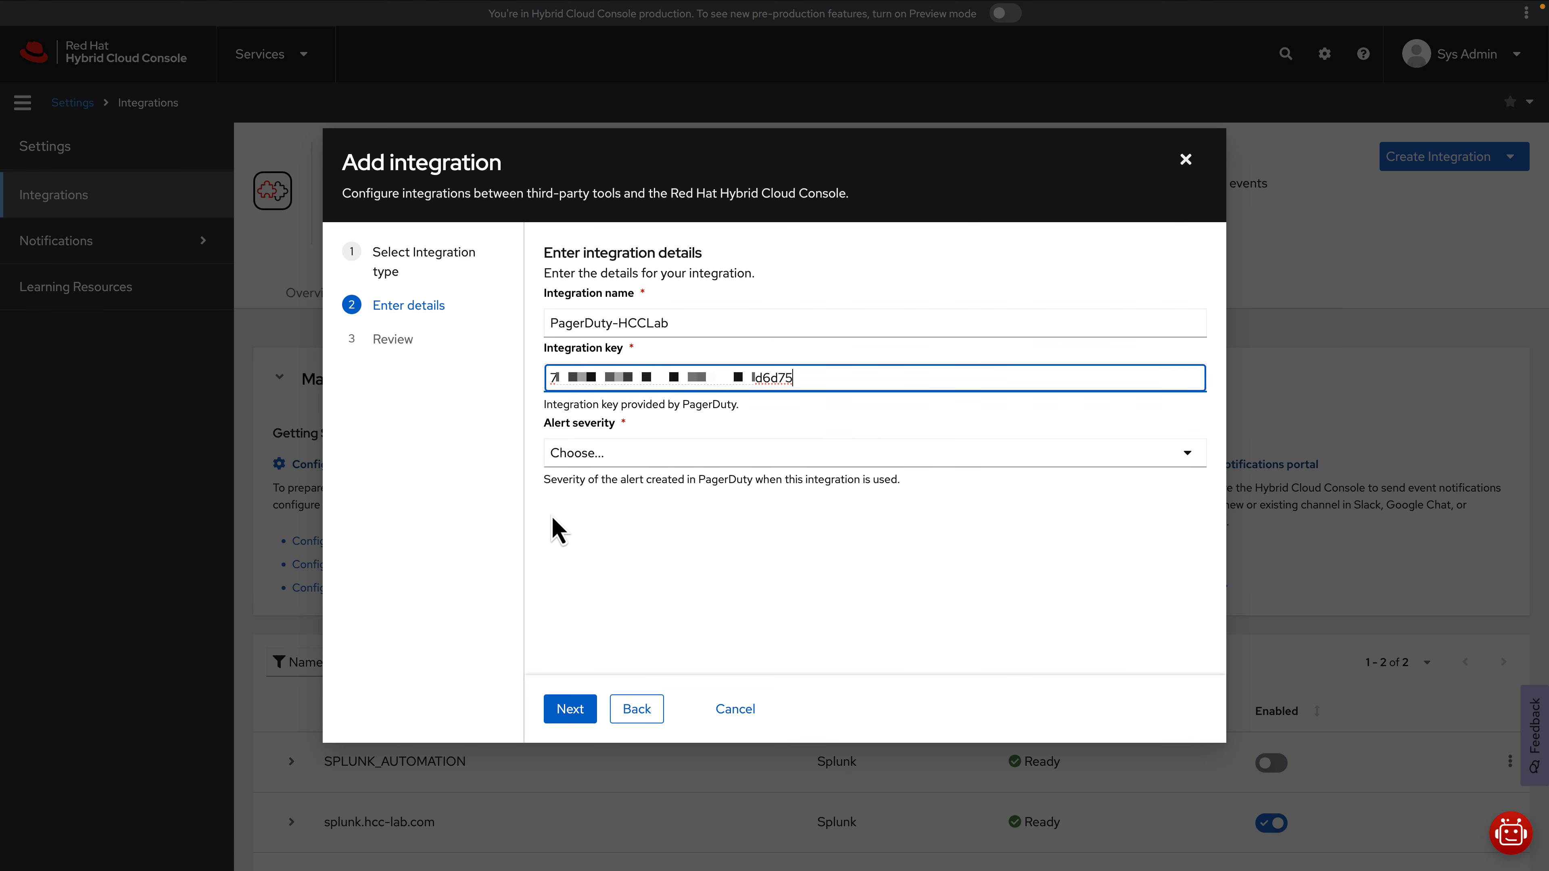
click(575, 536)
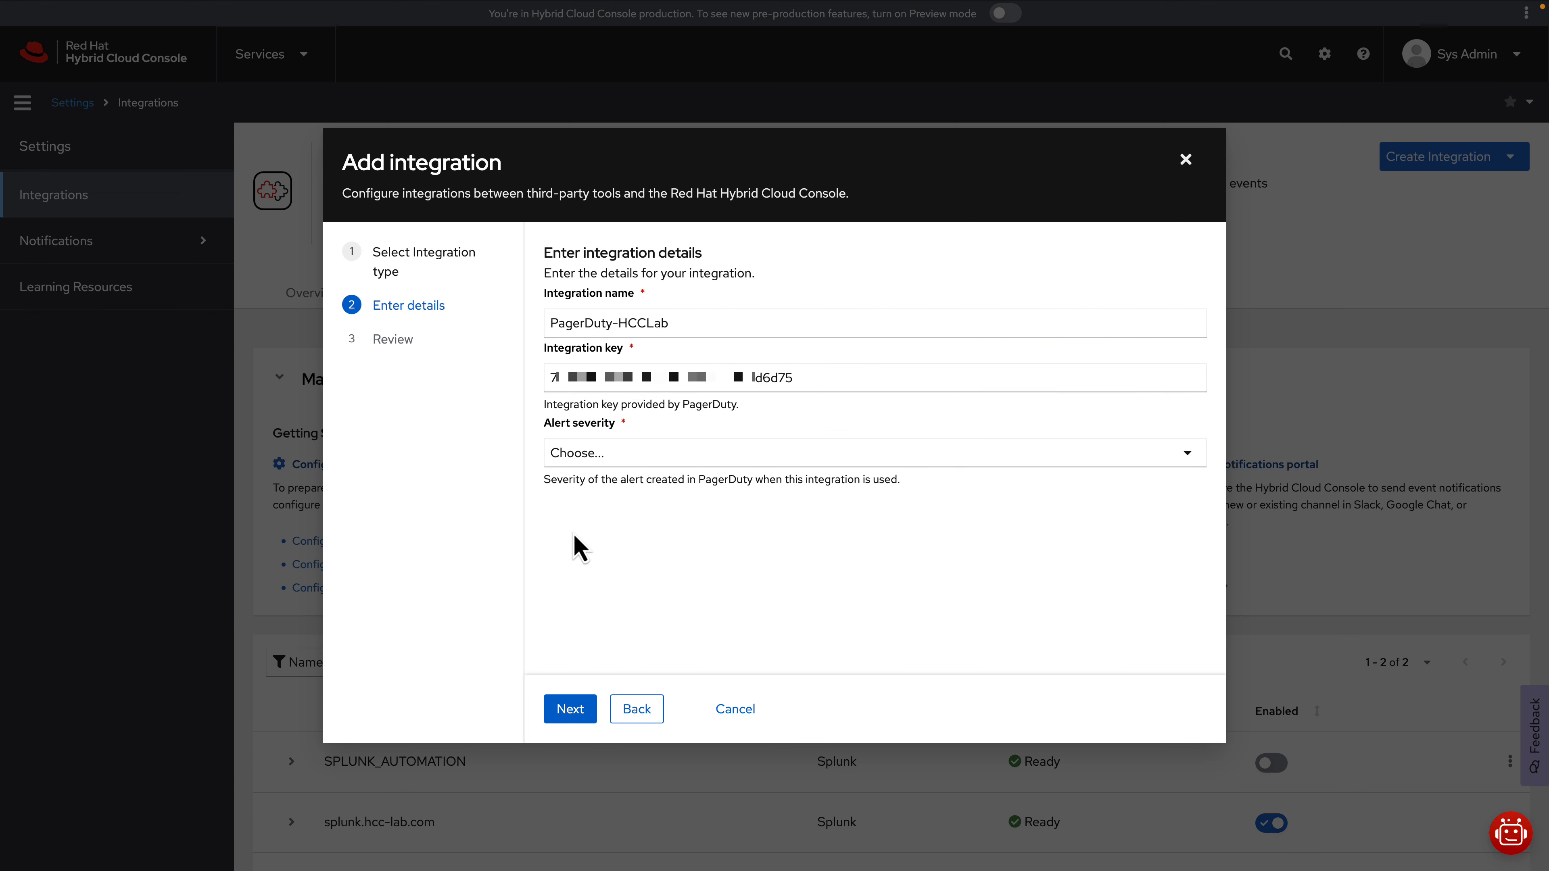
Step: Set the integration's alert severity to Warning and submit the integration
click(608, 463)
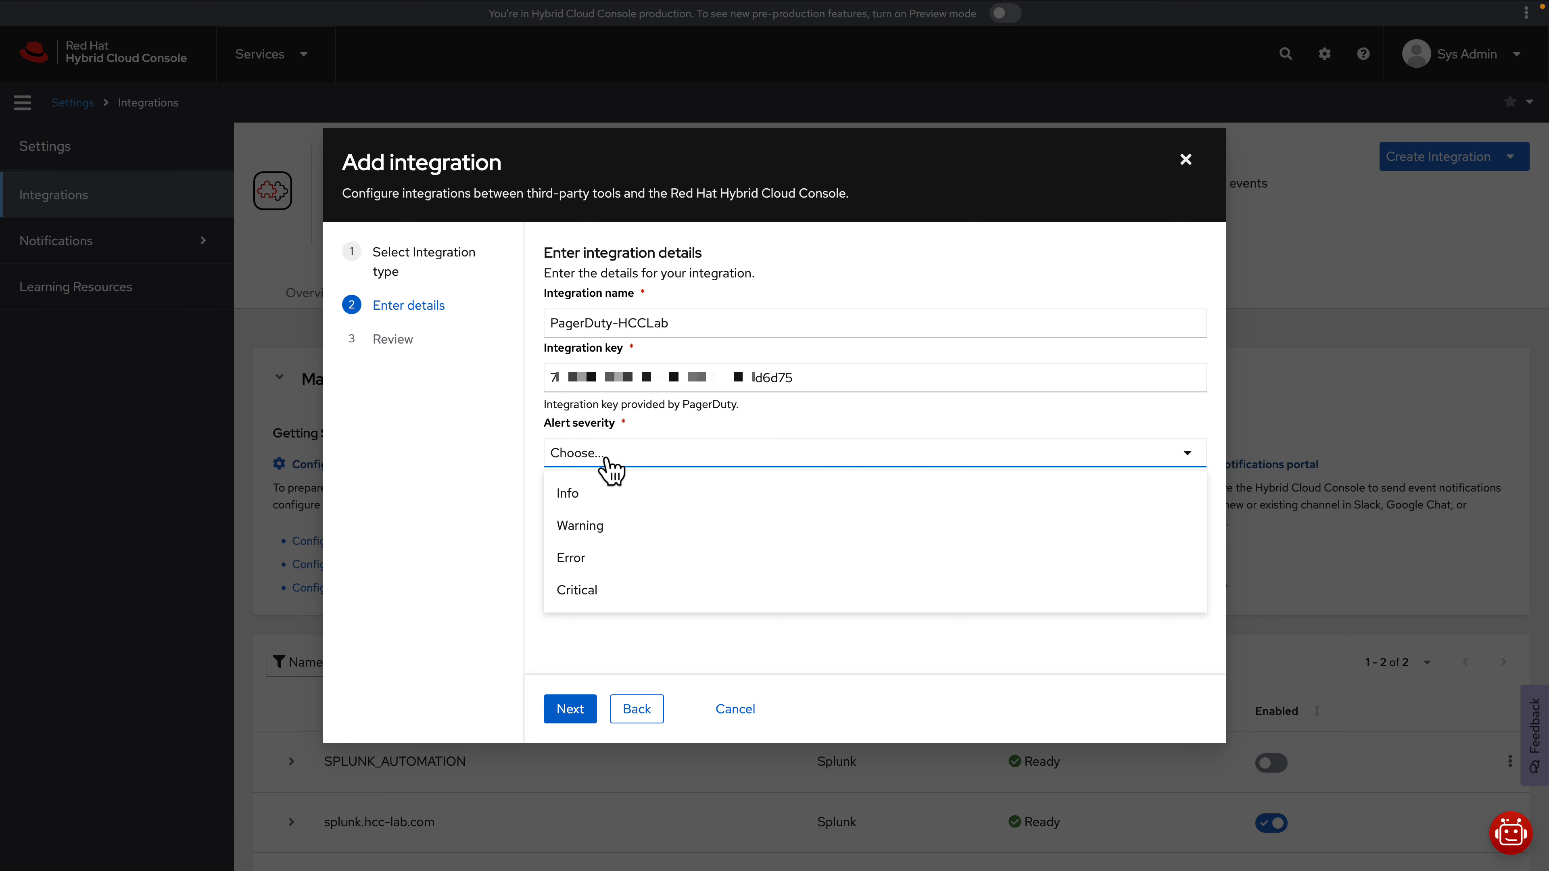
click(666, 525)
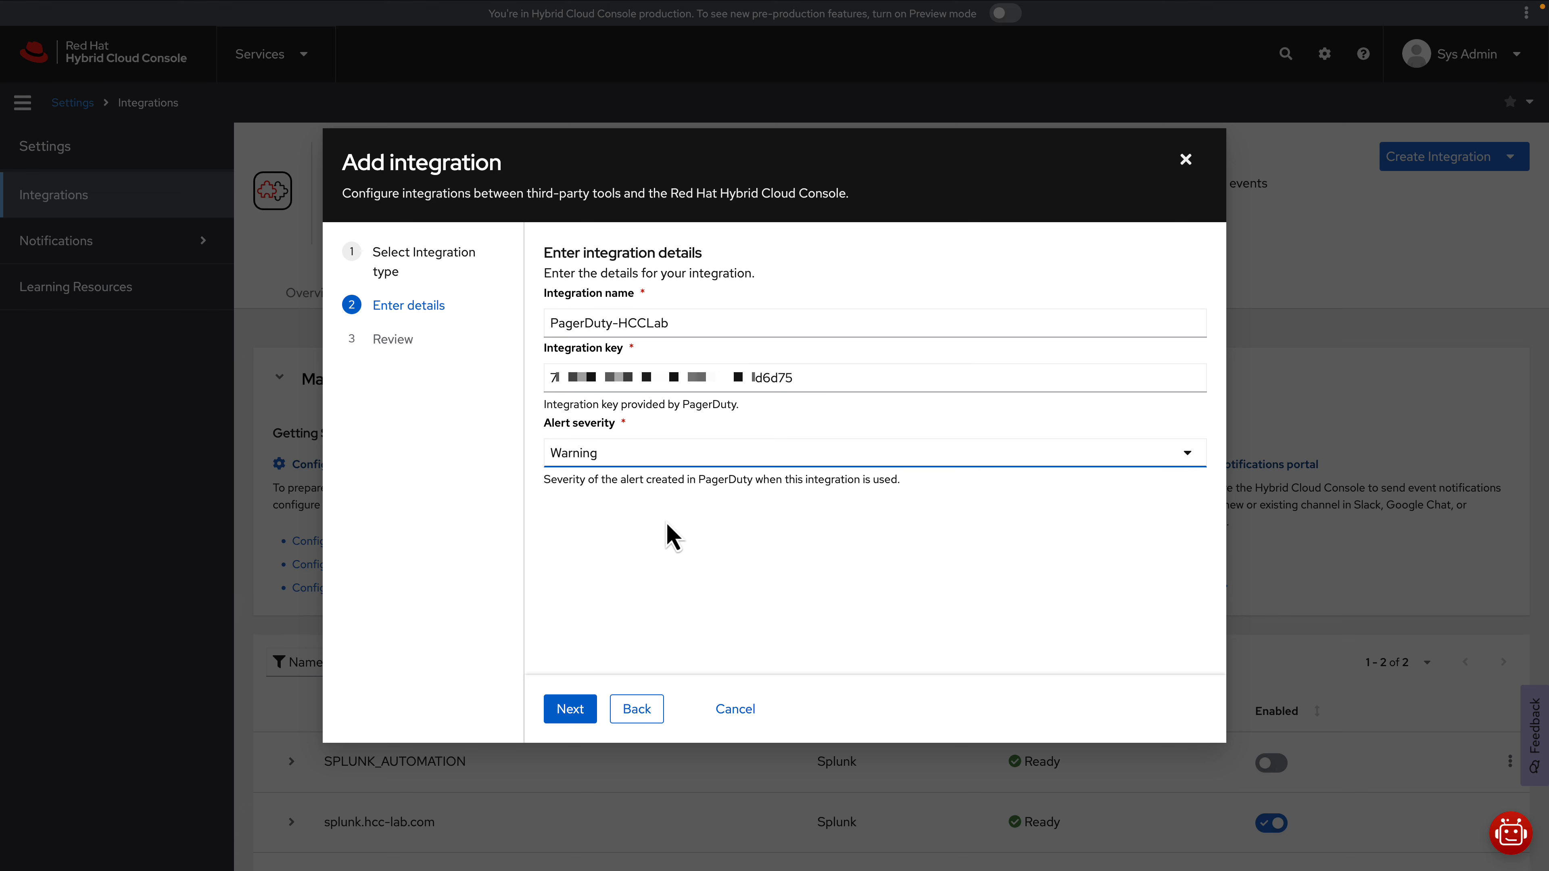
click(666, 523)
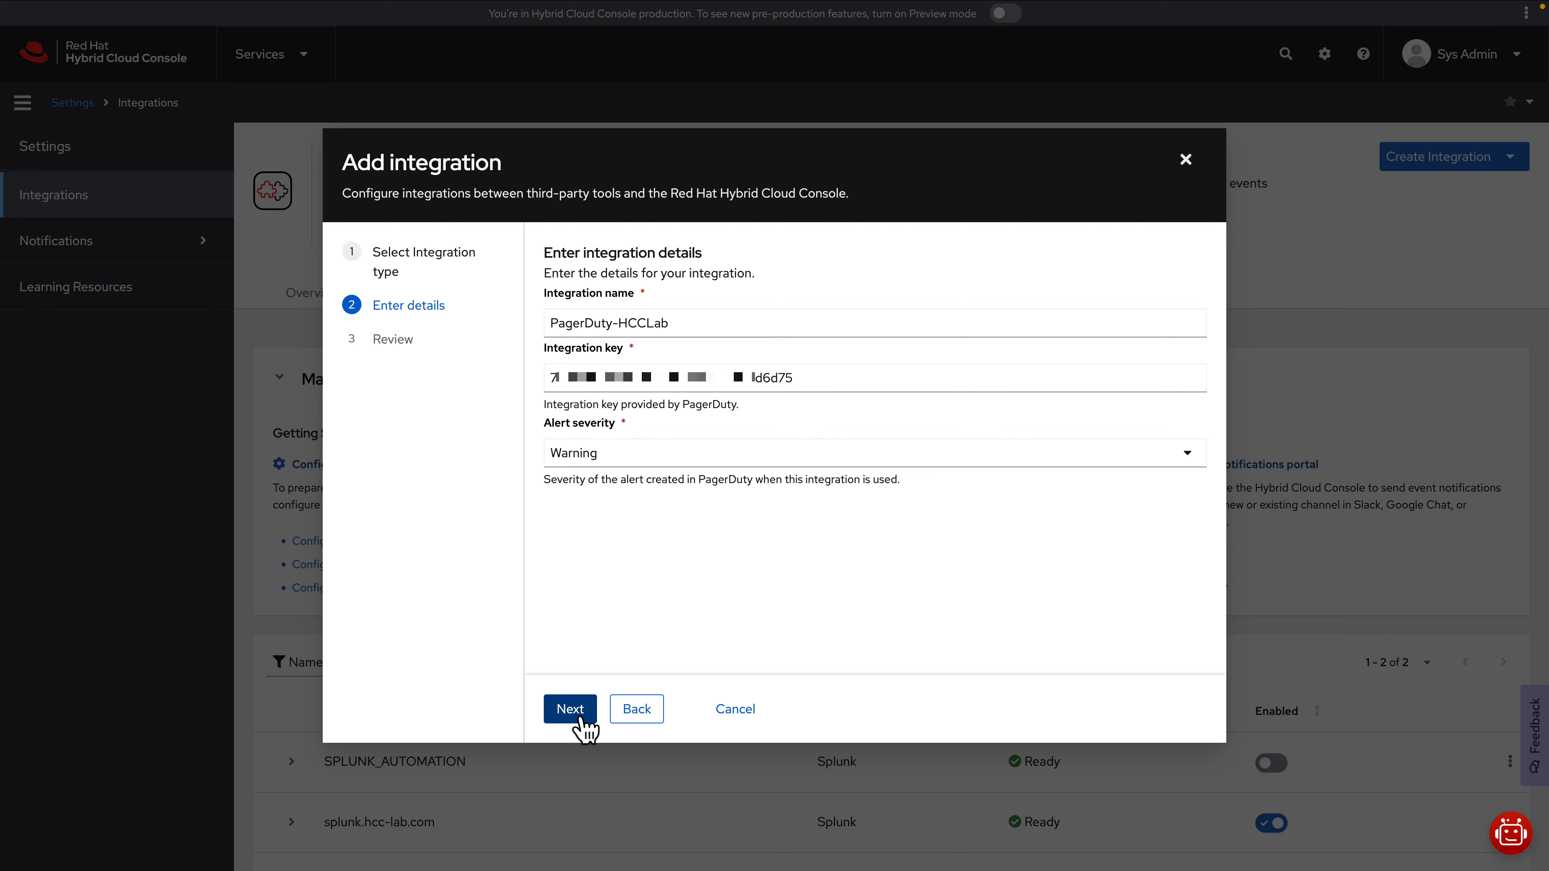
click(570, 709)
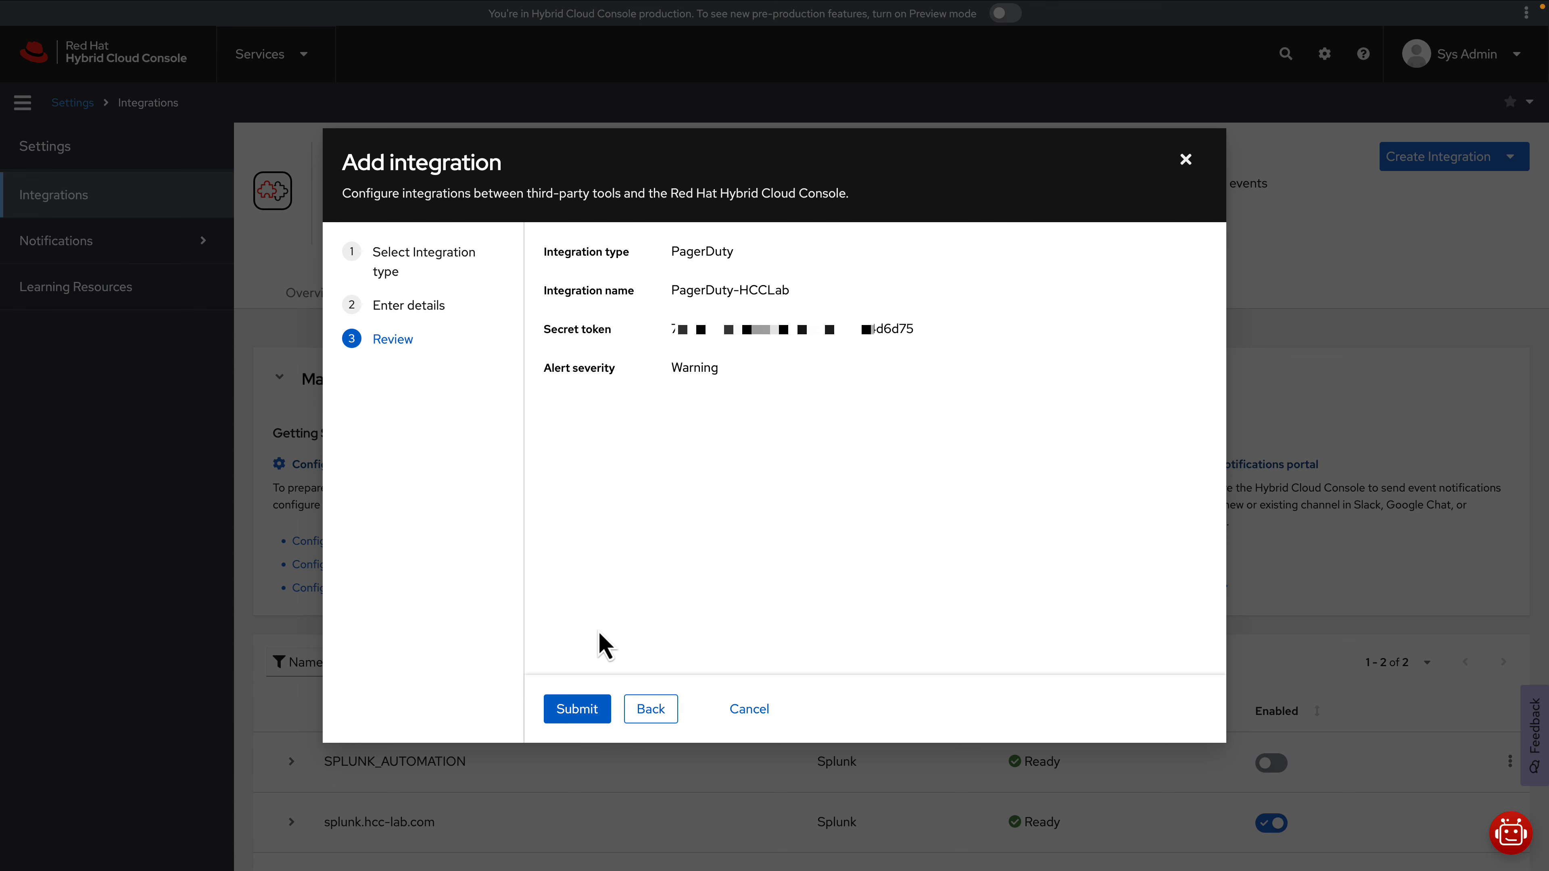
click(595, 719)
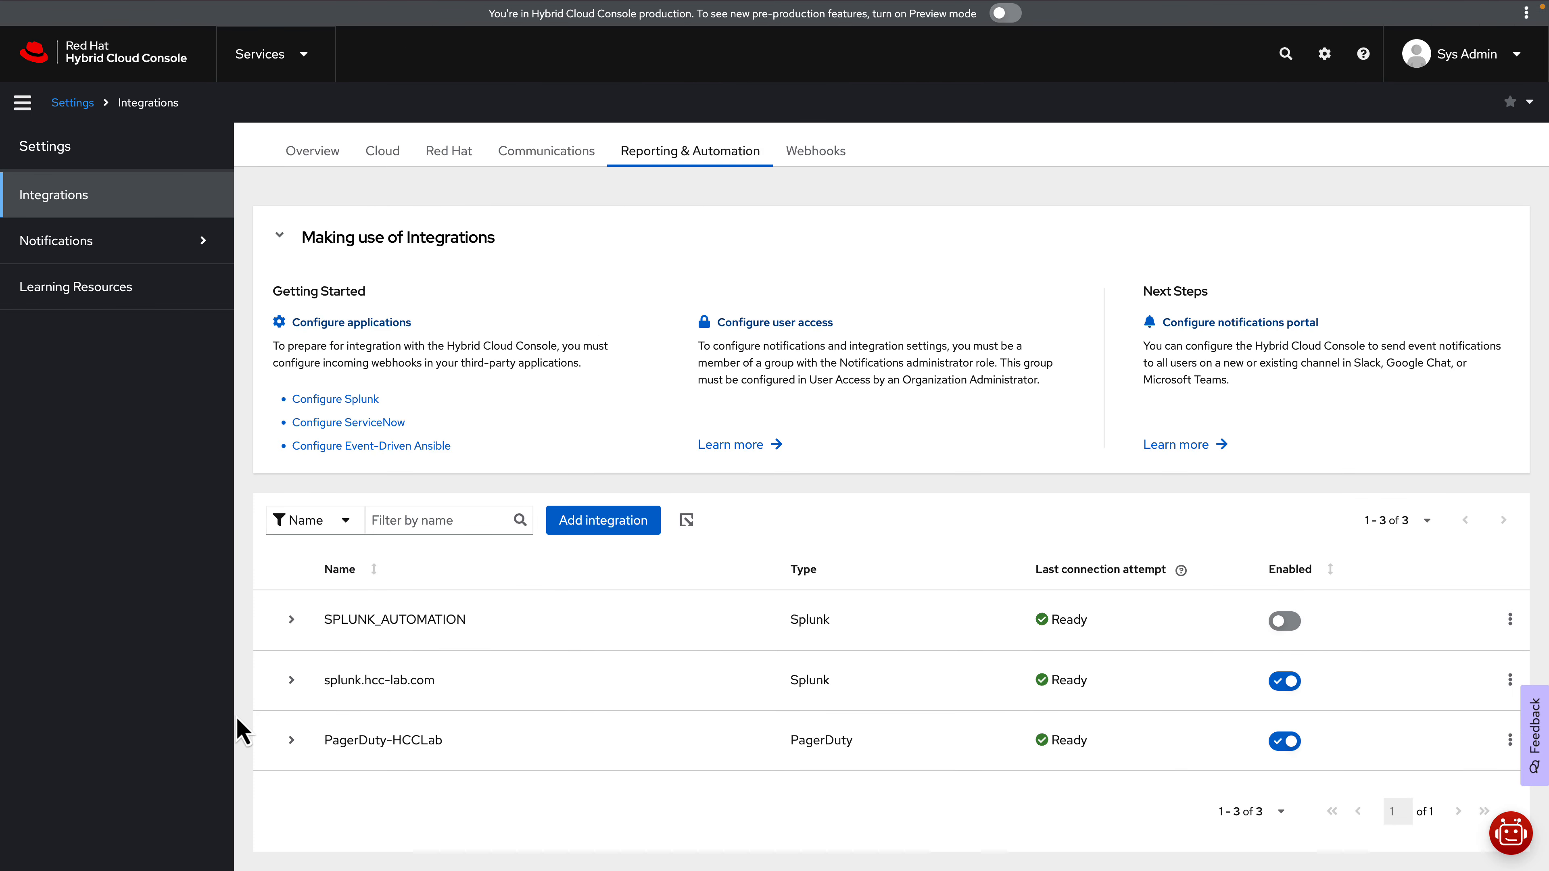
Step: Expand the PagerDuty-HCCLab integration to check its key and severity details
click(292, 740)
scroll(277, 741, down, 2)
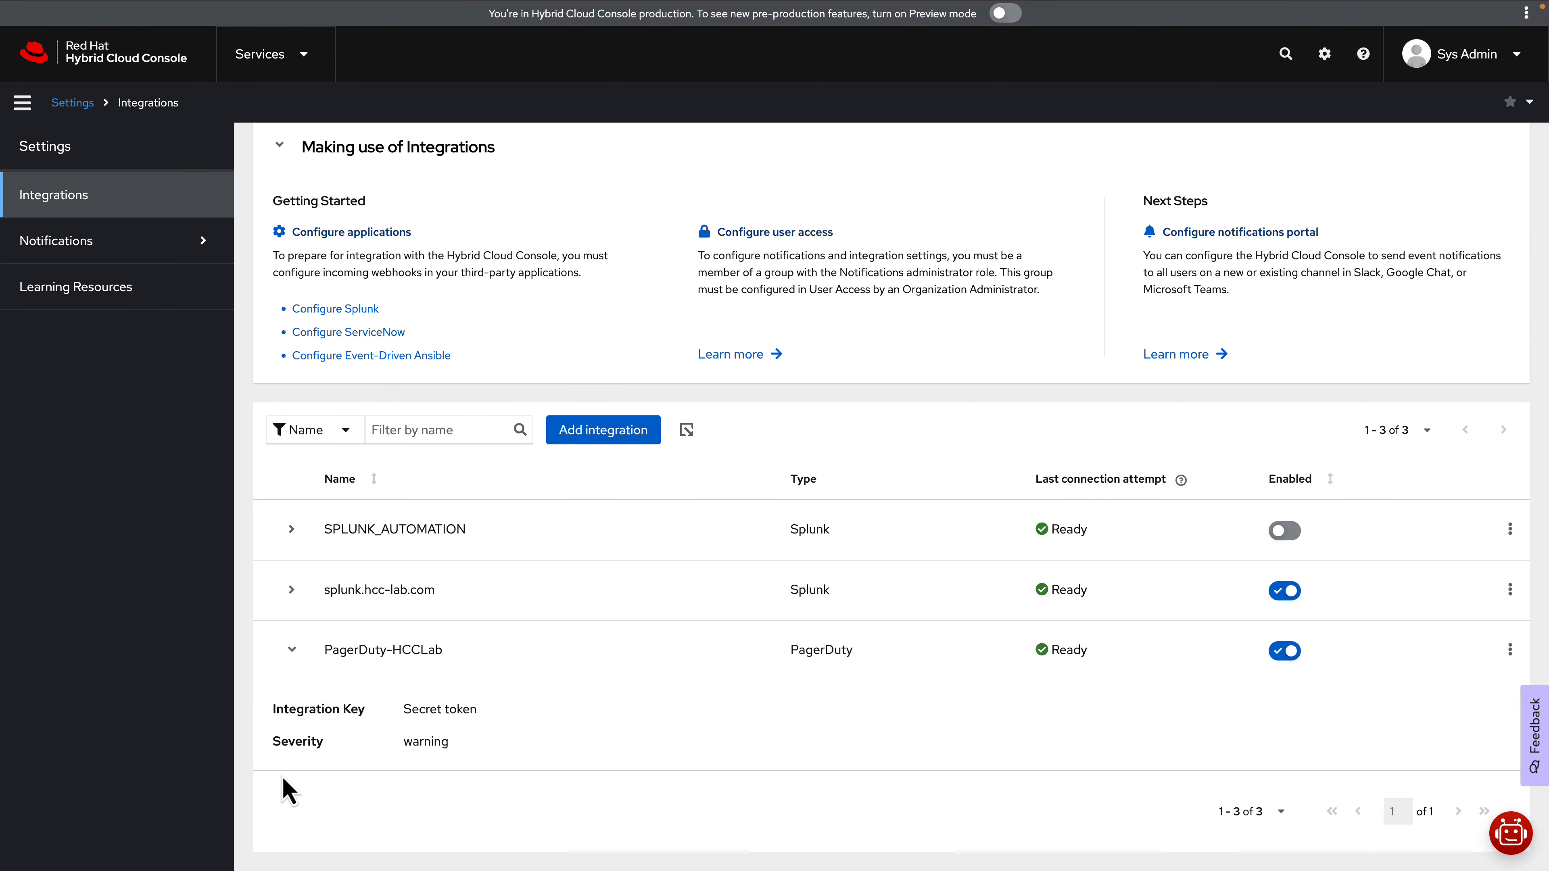
Step: Start a new behavior group named PagerDuty for Red Hat Enterprise Linux event notifications and proceed to its actions and recipients
click(131, 252)
click(125, 308)
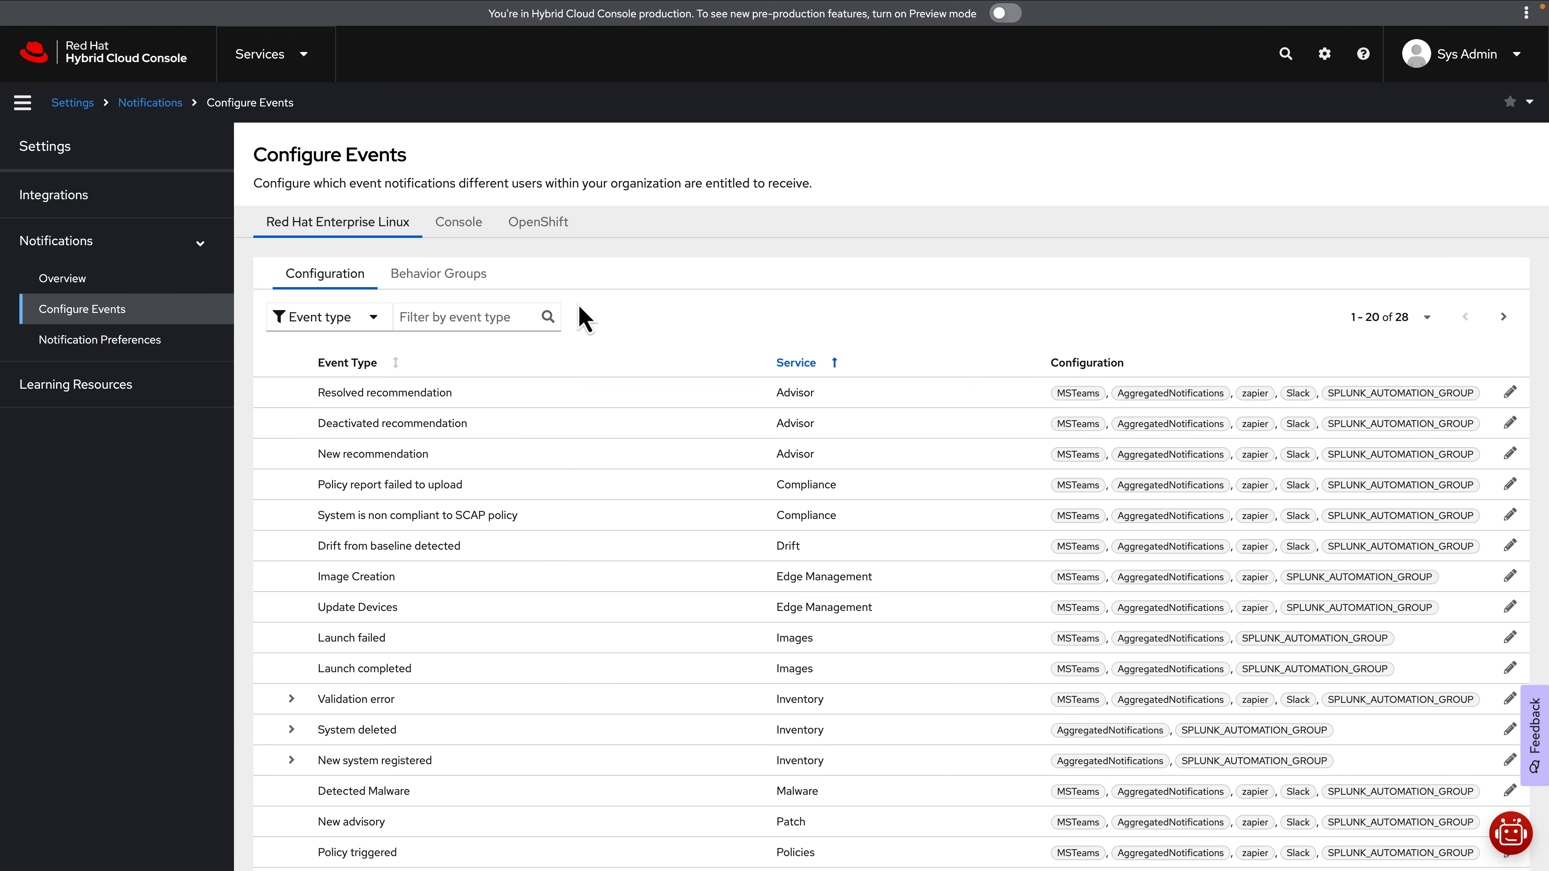
click(449, 279)
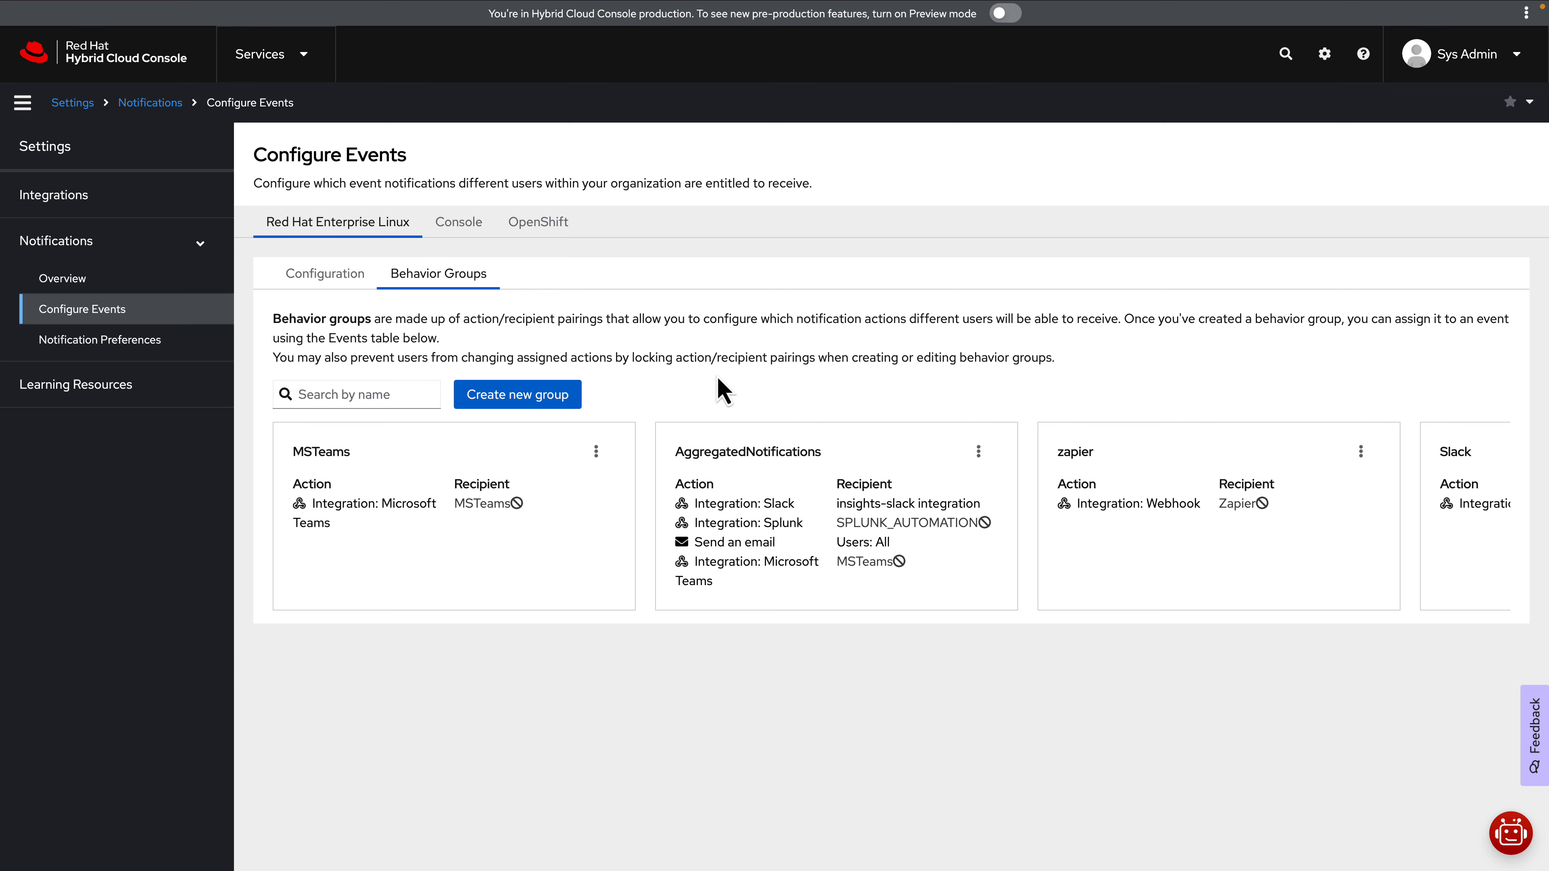
click(526, 394)
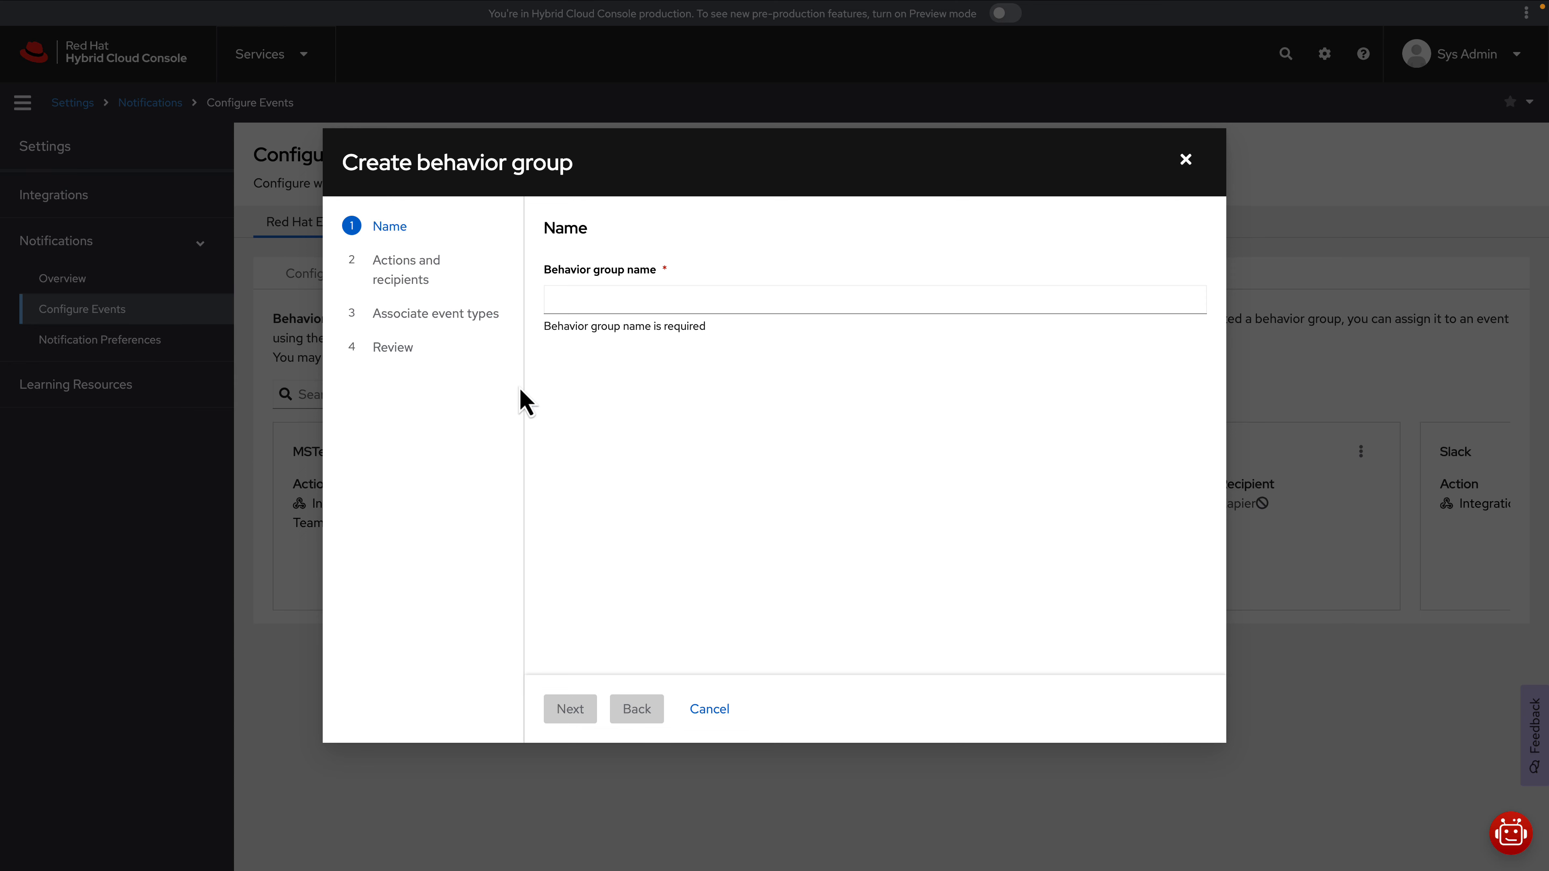
click(564, 301)
text(PagerDuty)
click(564, 473)
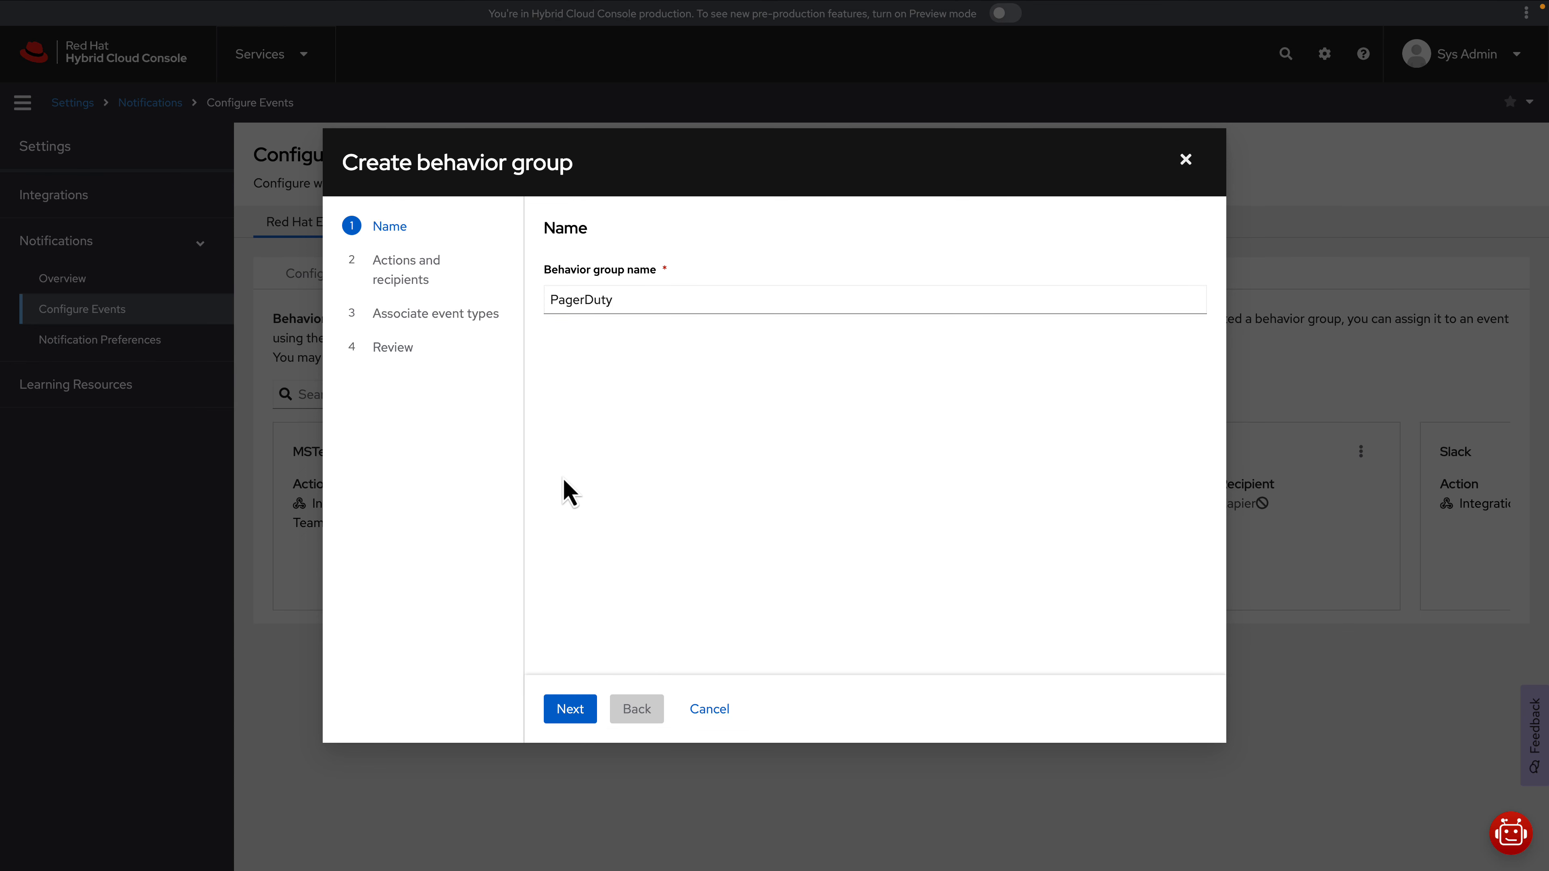
click(572, 713)
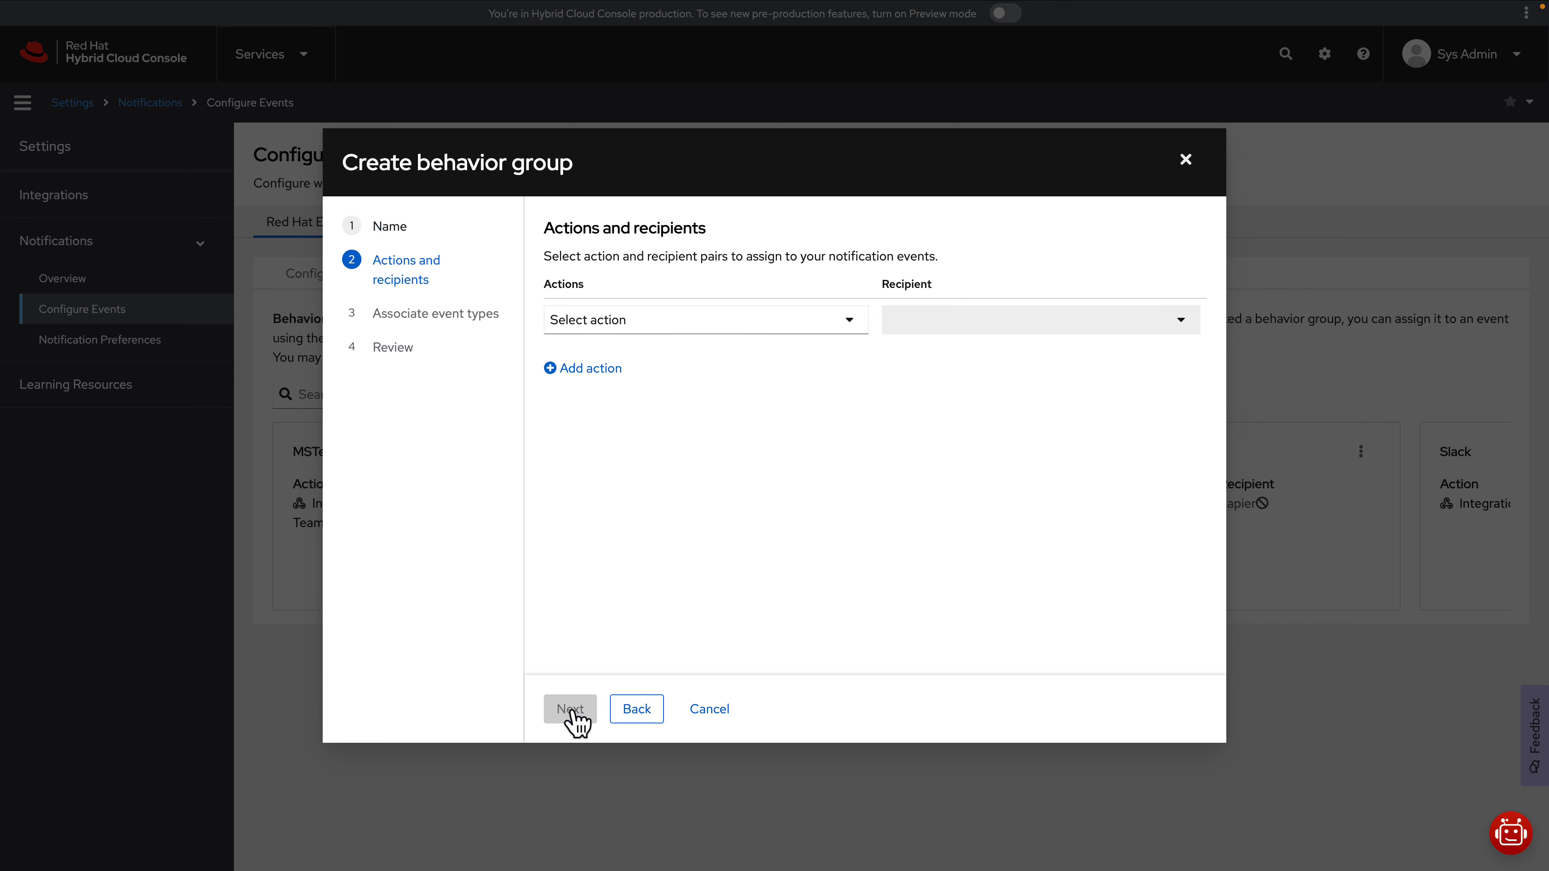
Step: Assign the PagerDuty integration action with PagerDuty-HCCLab as its recipient and proceed to the event types
click(620, 327)
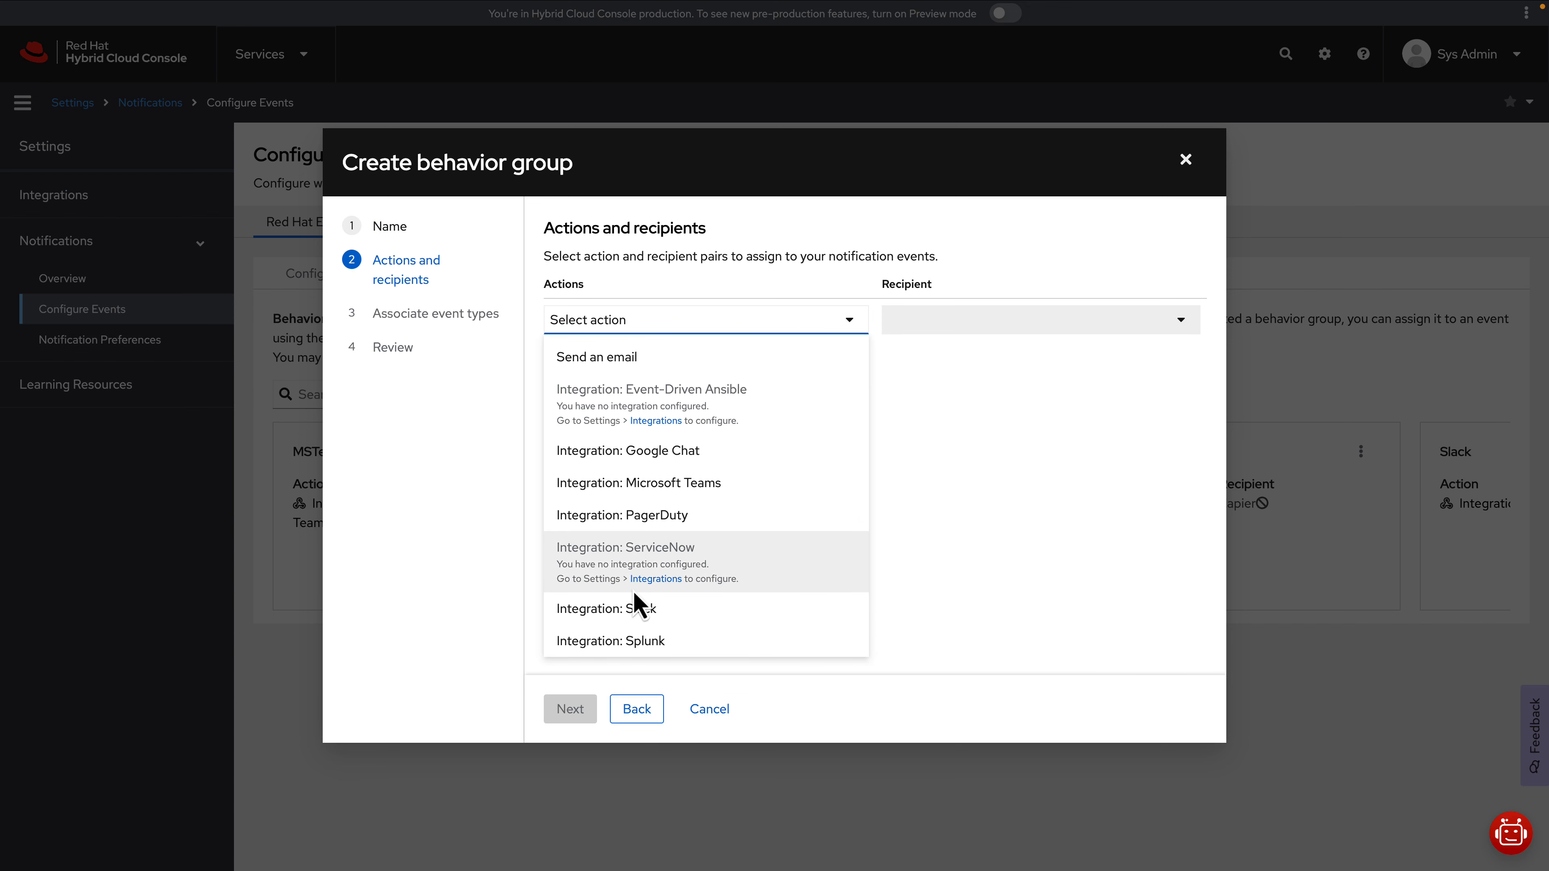
click(638, 518)
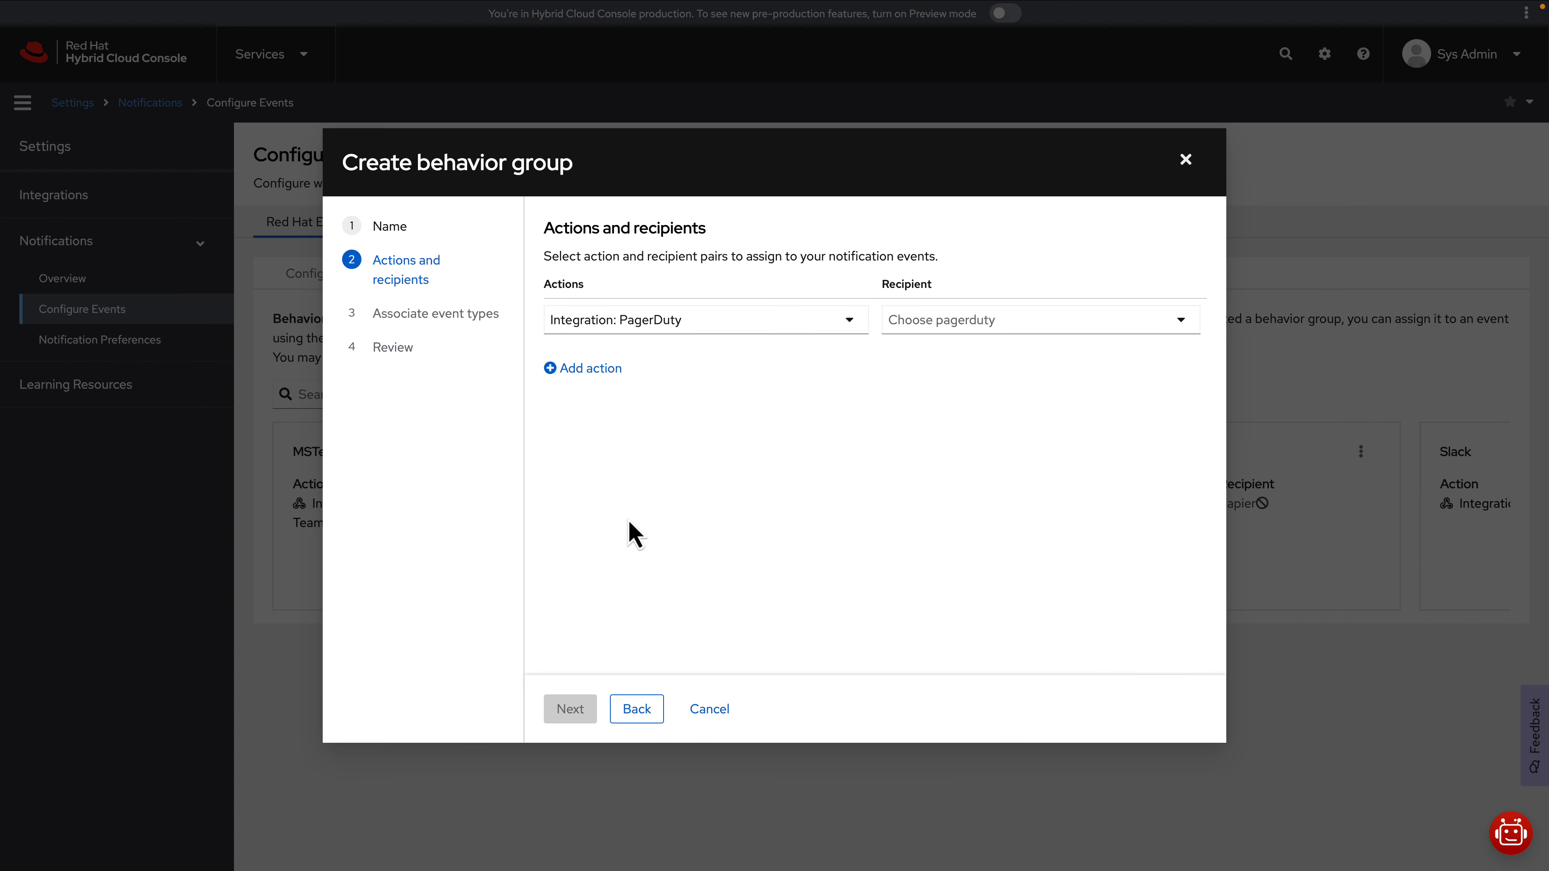
click(996, 319)
click(988, 360)
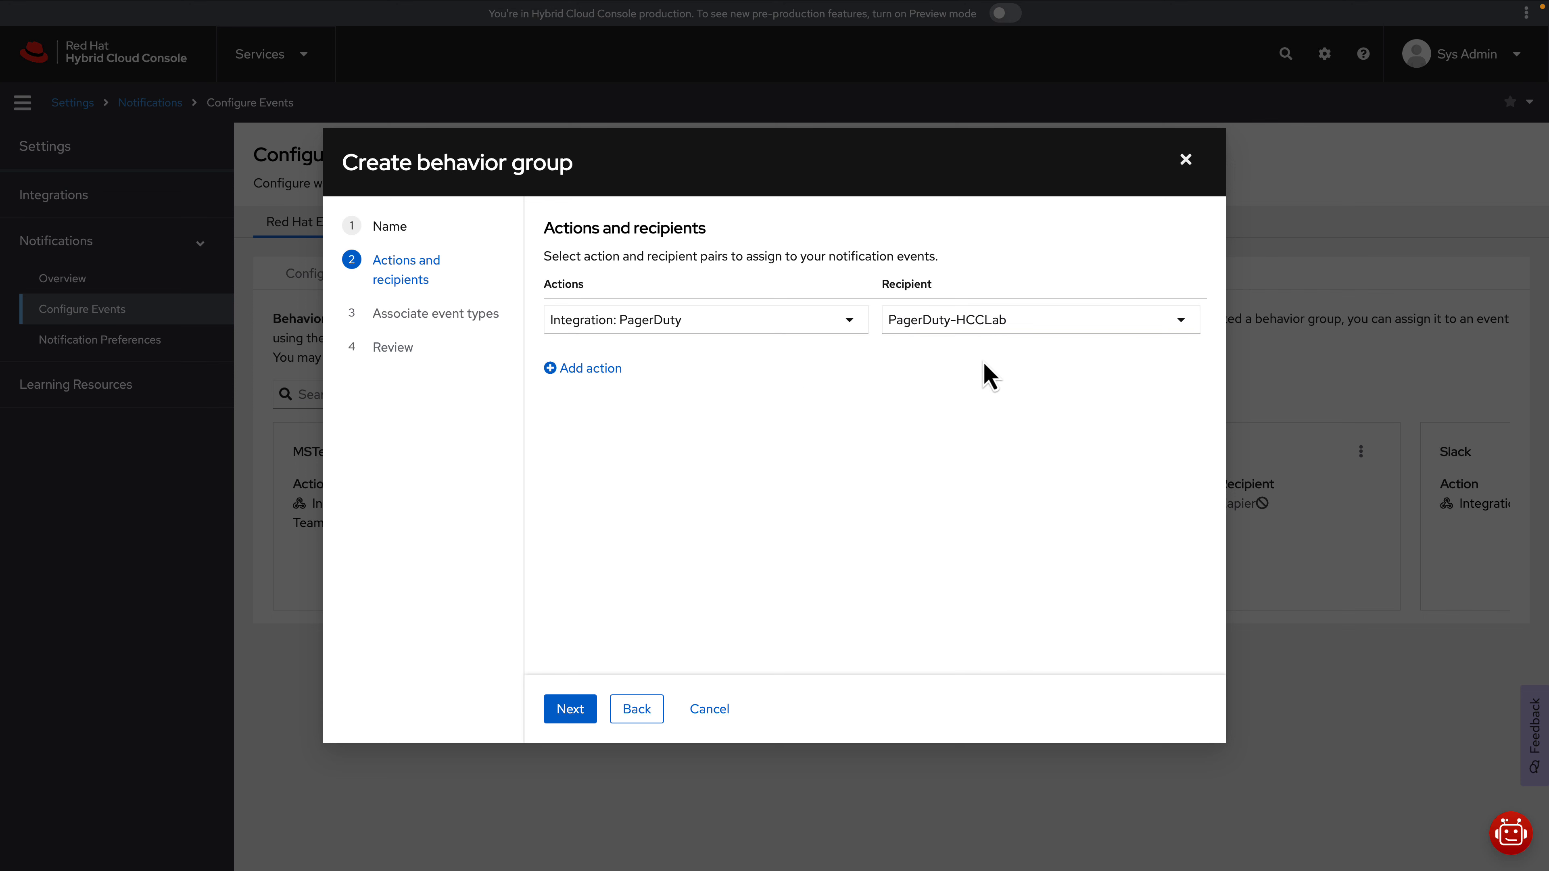
click(572, 713)
Step: Associate all event types with the behavior group and finish creating it
click(571, 318)
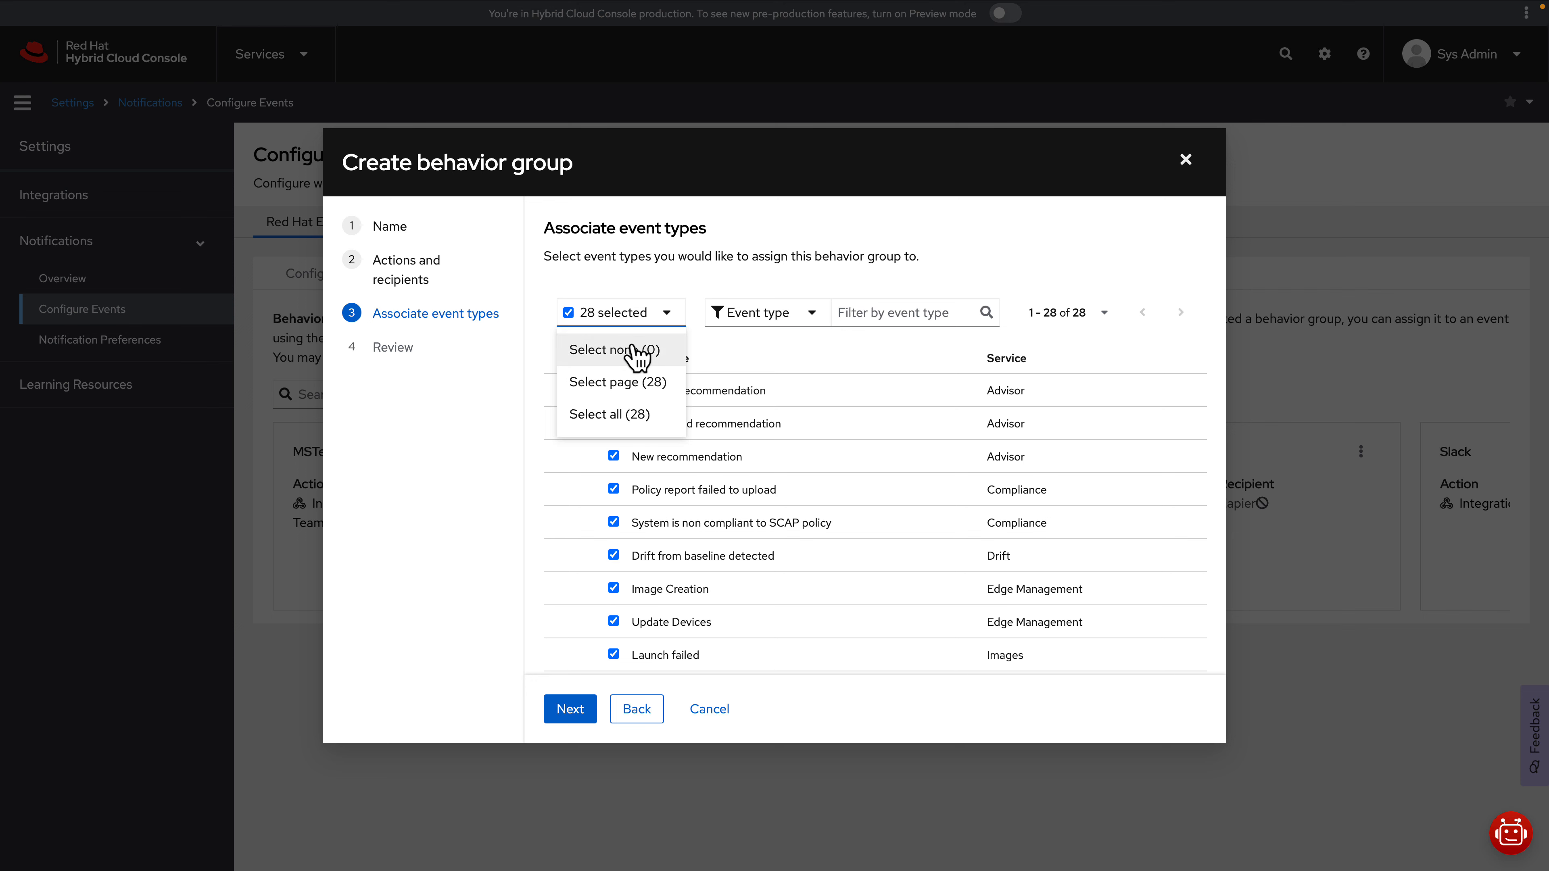
click(786, 366)
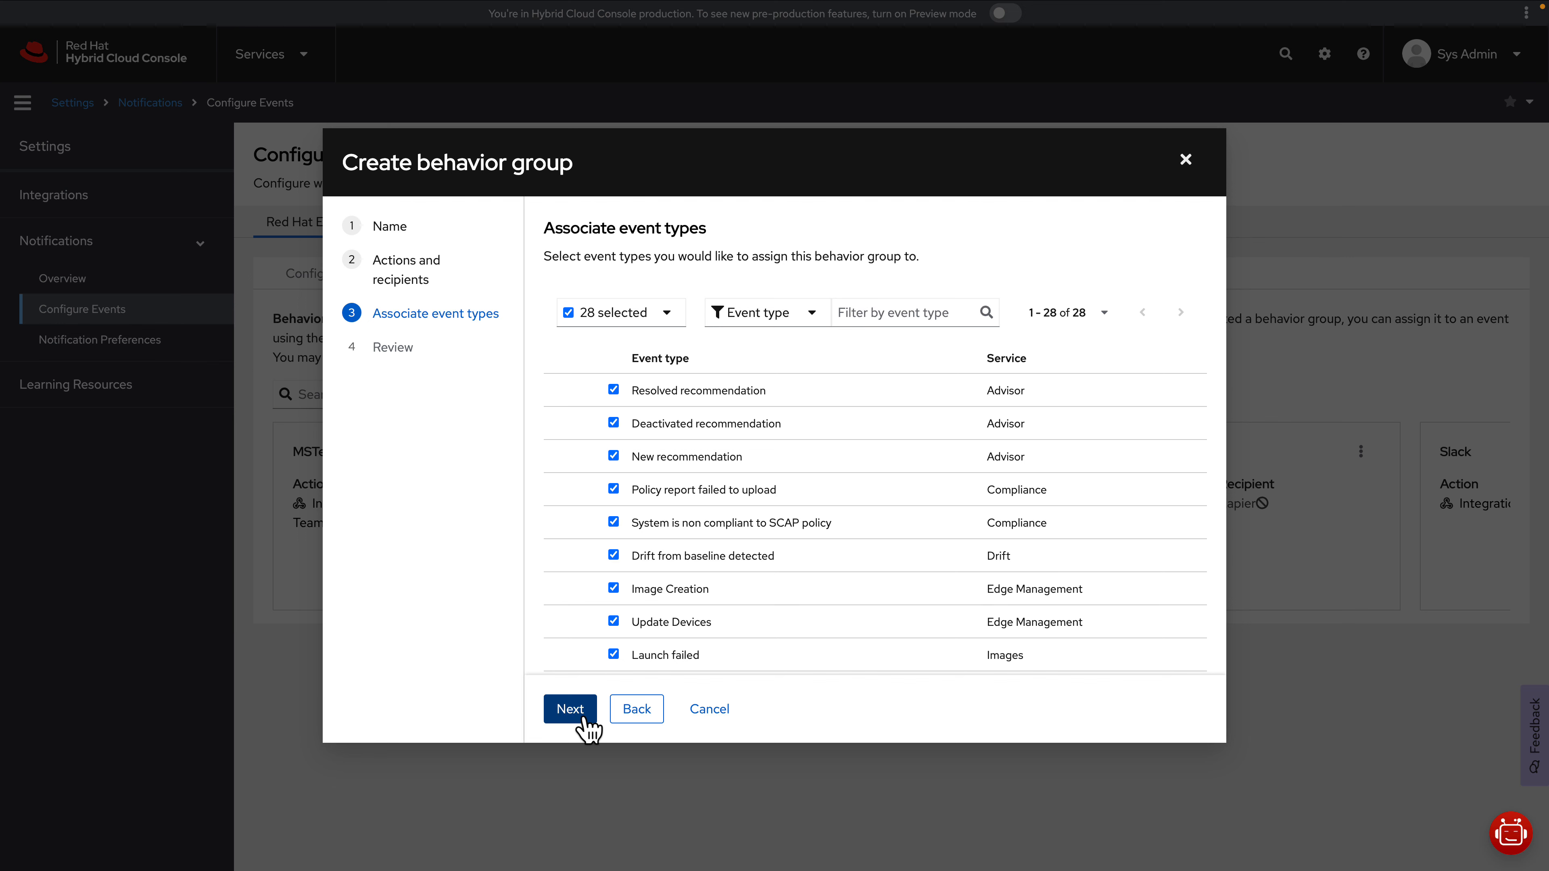
click(570, 710)
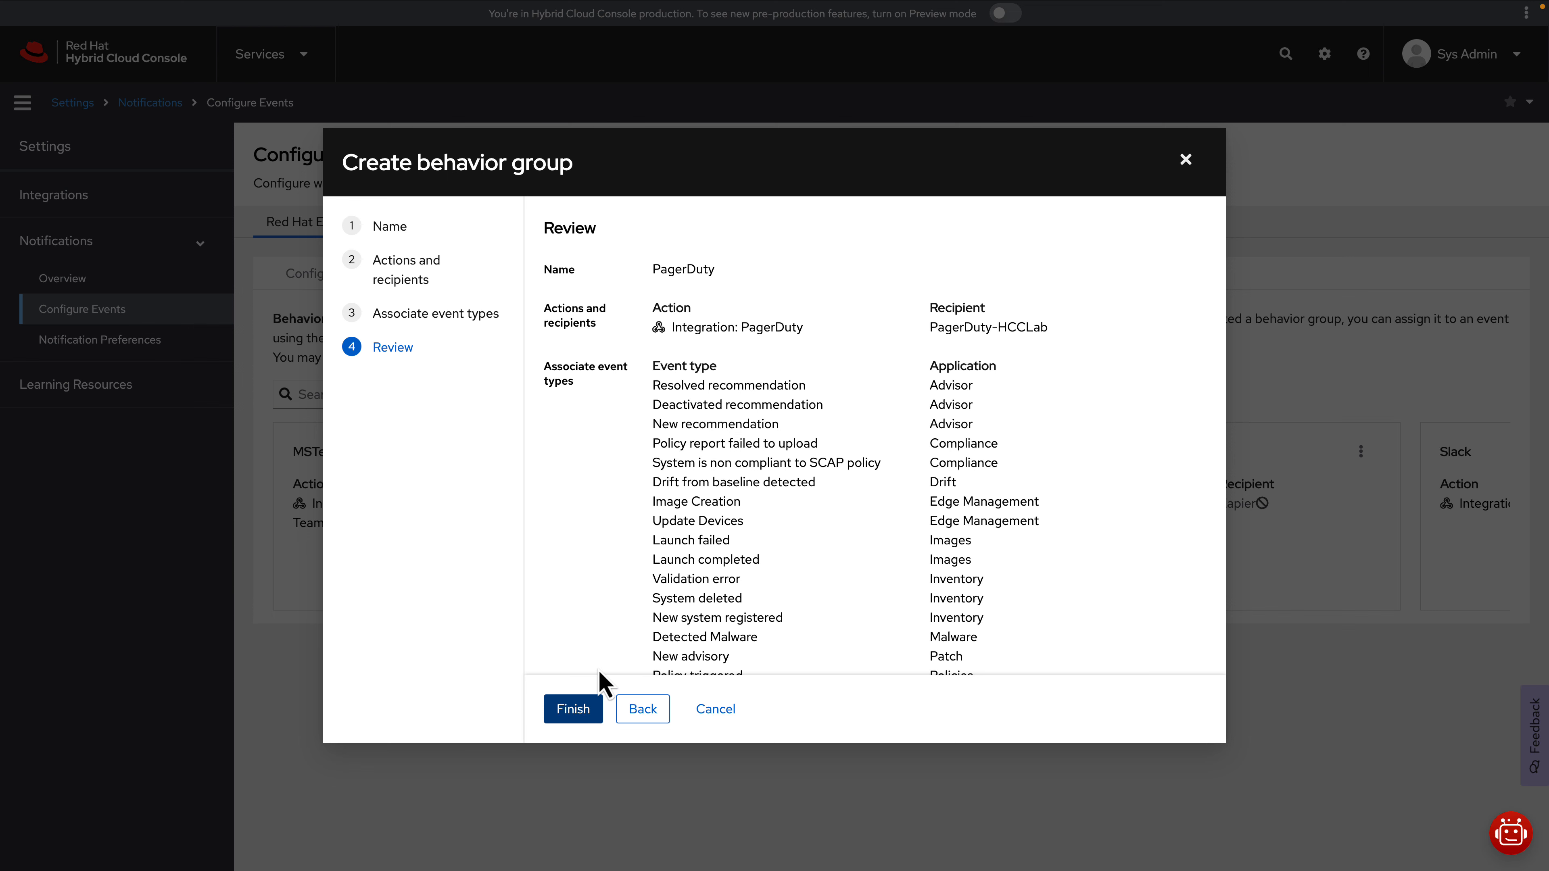
click(580, 708)
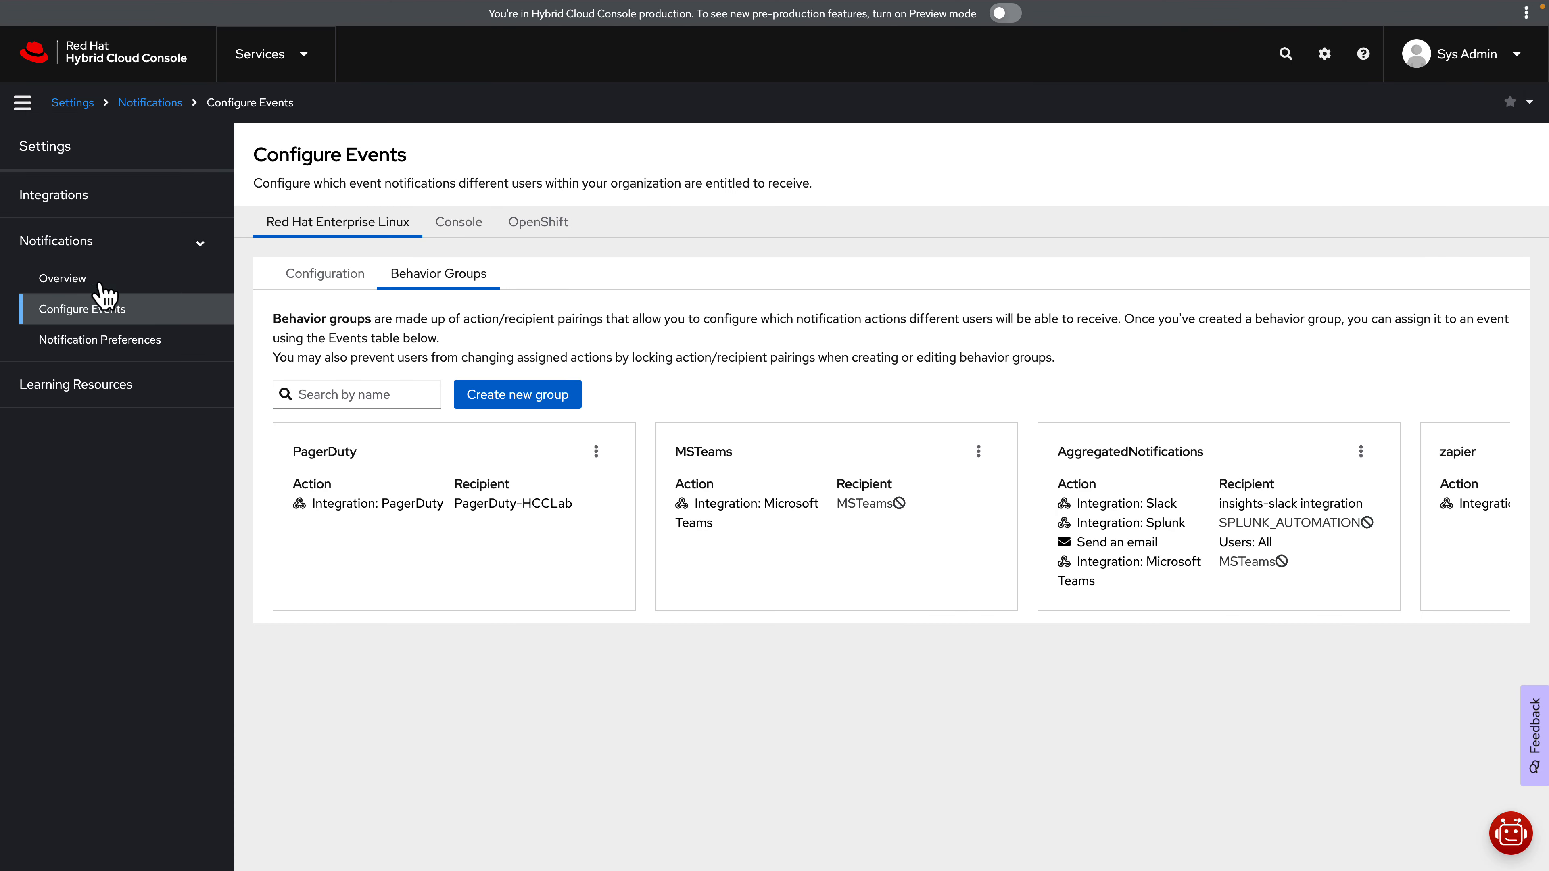
Step: Send a test notification with the default message through the PagerDuty-HCCLab integration
click(107, 202)
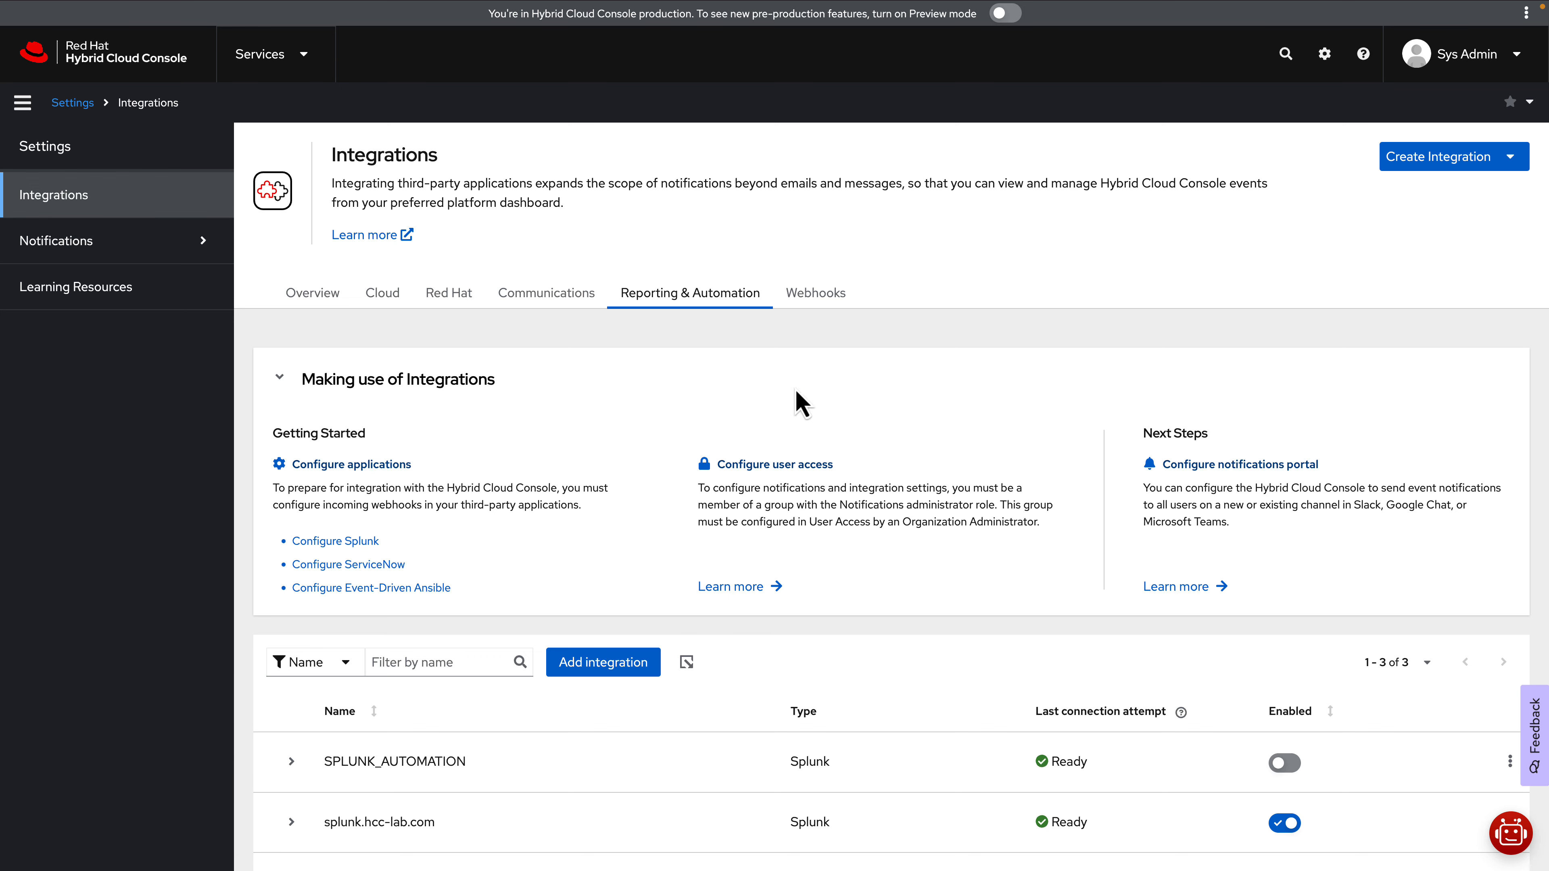
scroll(470, 806, down, 3)
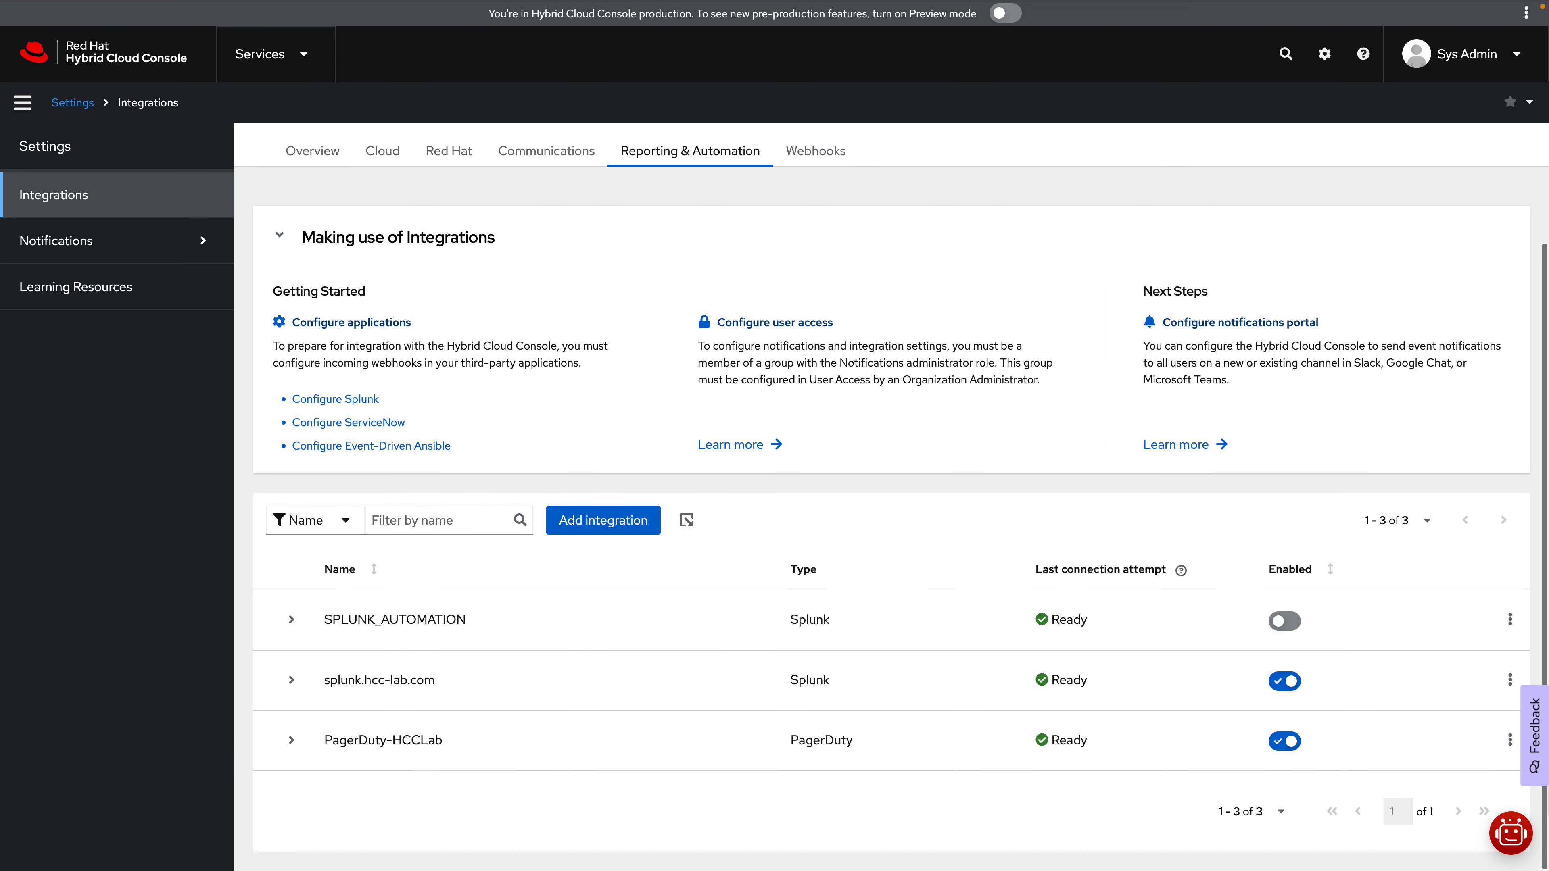
click(1510, 741)
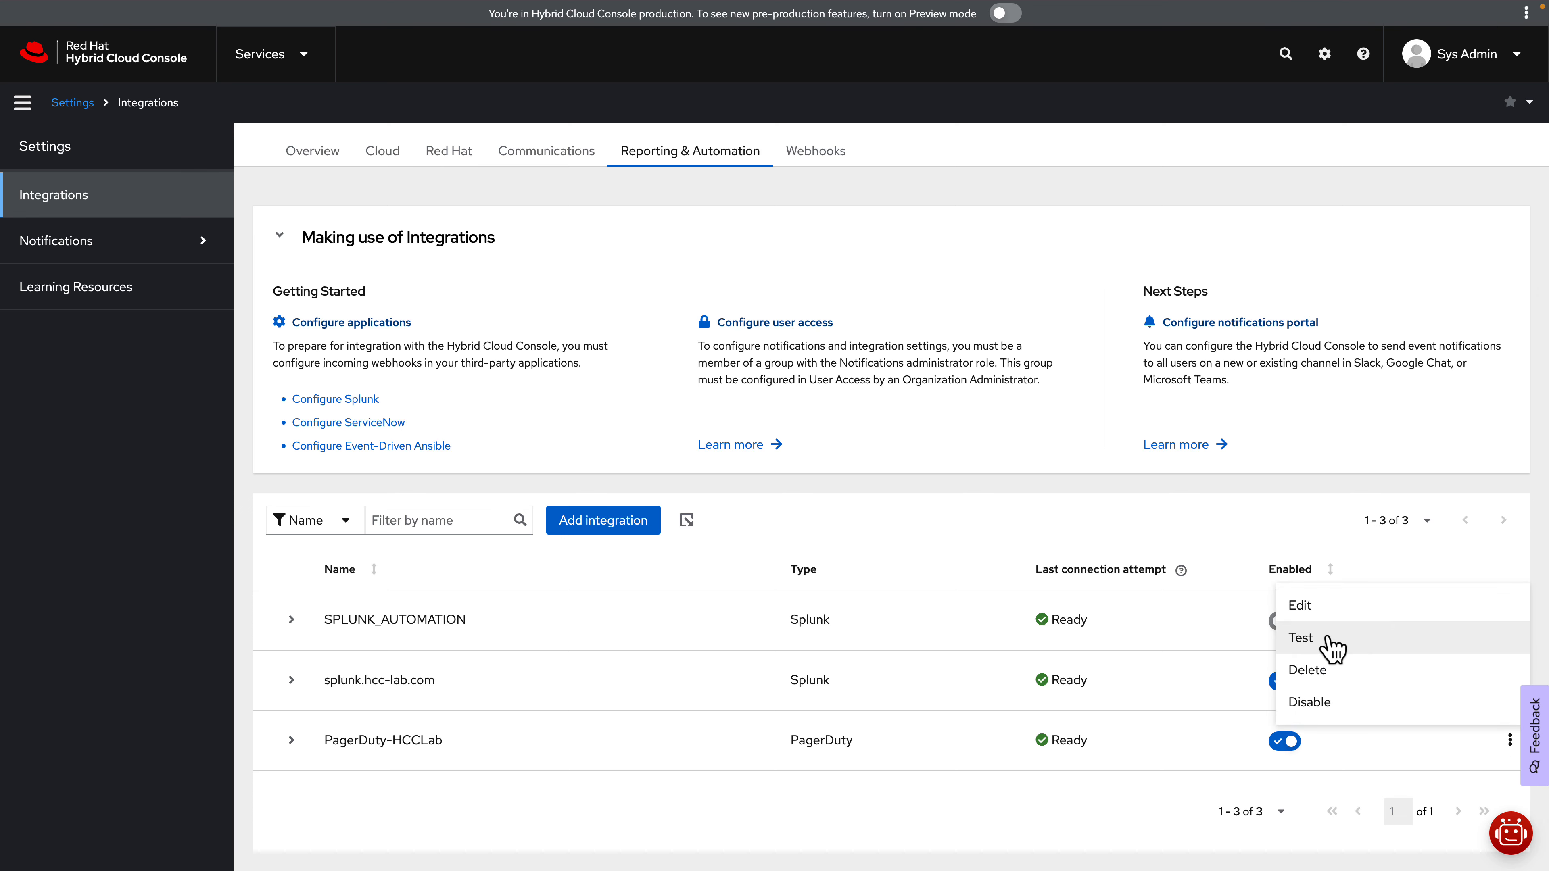
click(1332, 648)
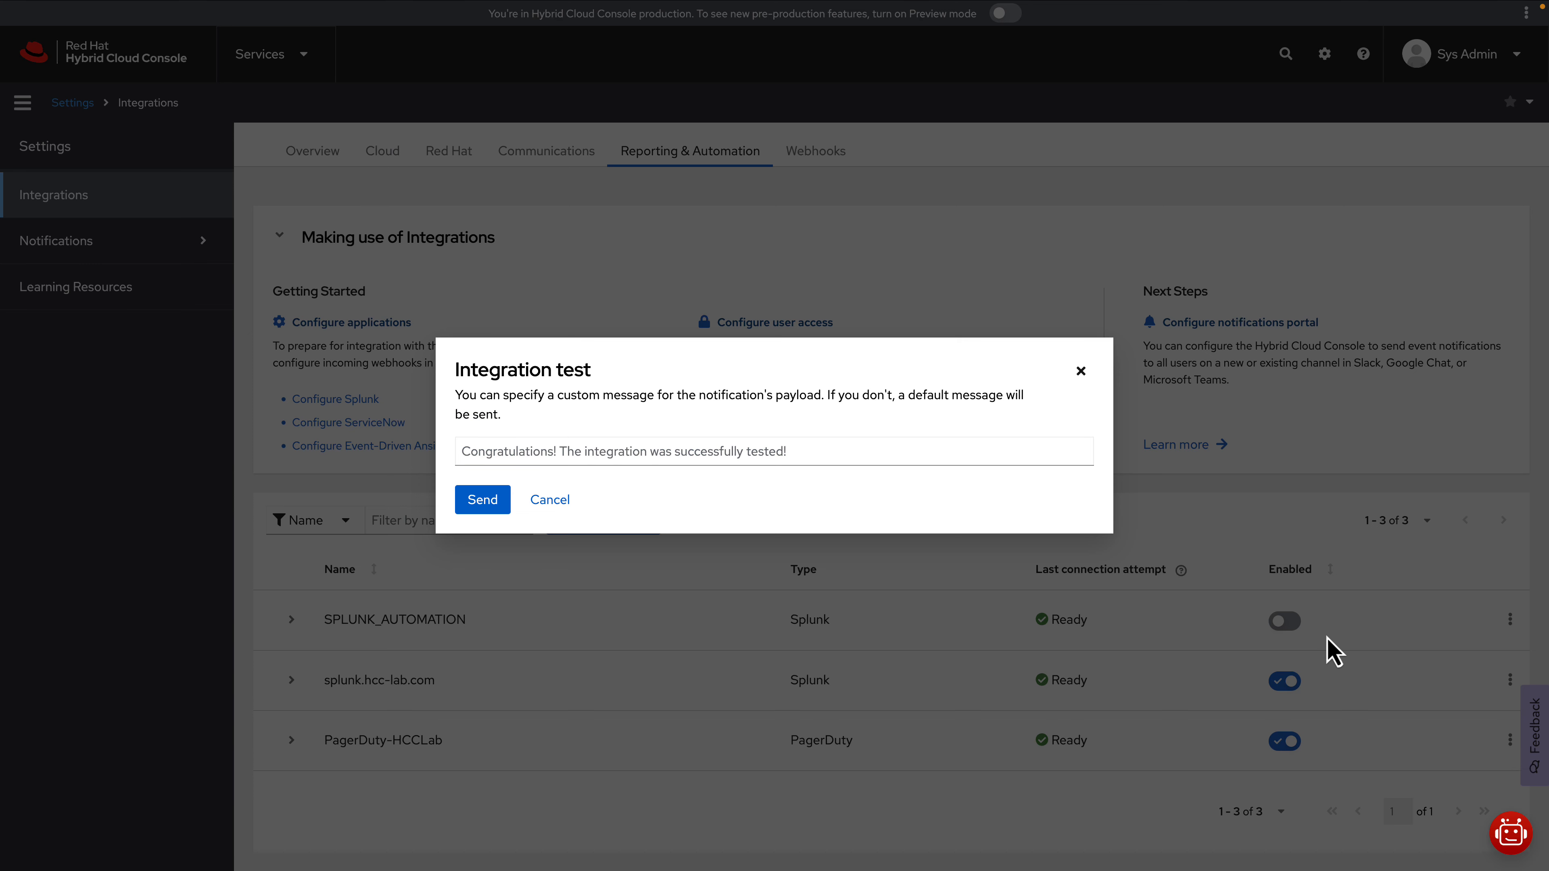
click(481, 500)
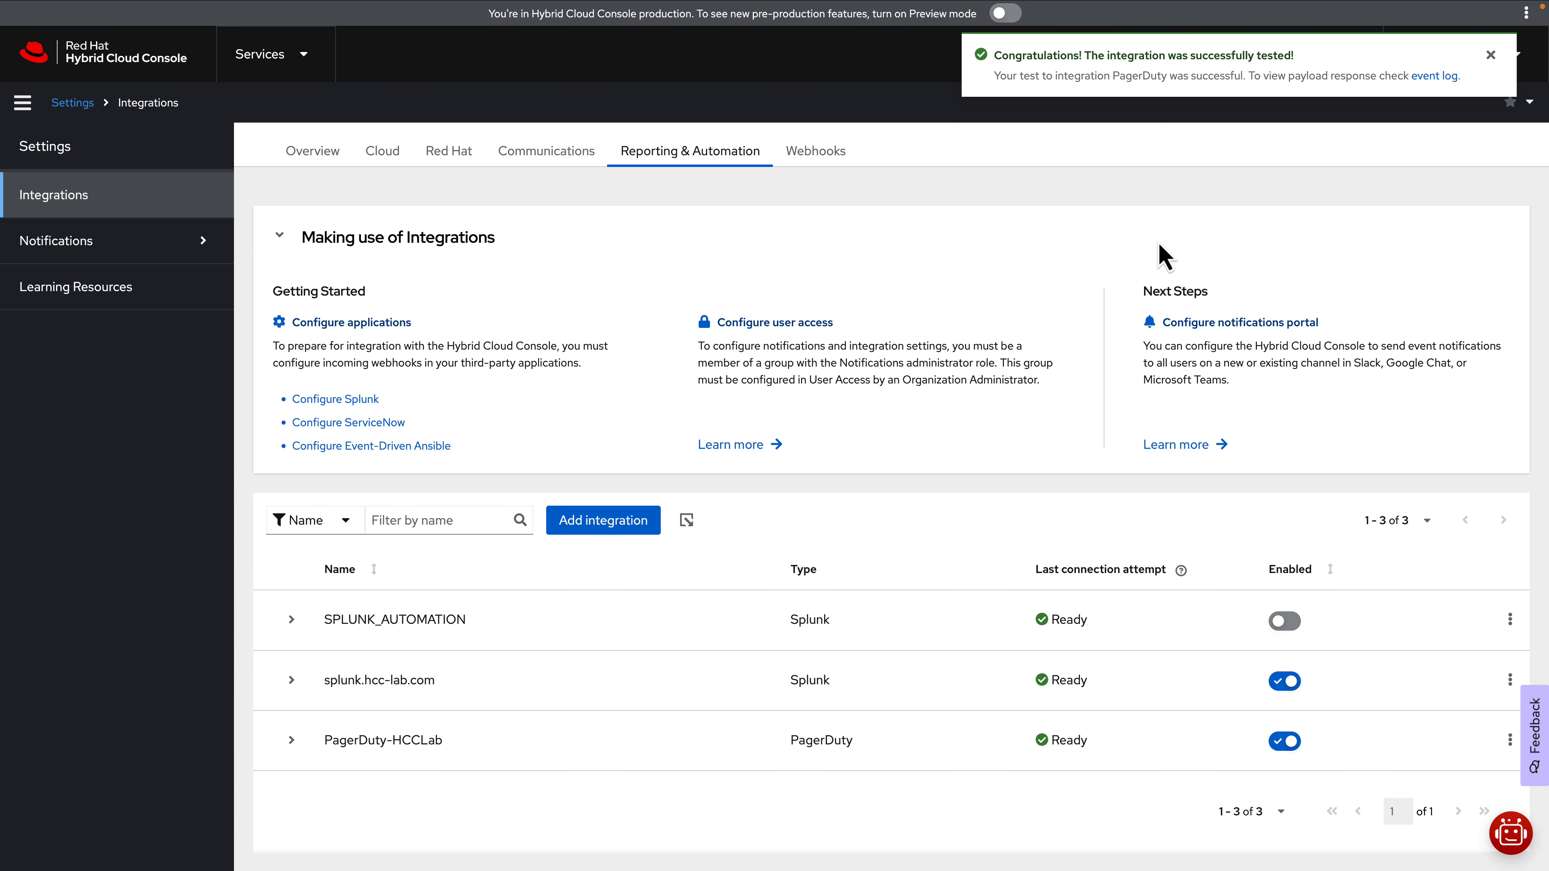
Step: Open the event log to check the PagerDuty integration test entry, and dismiss the notification
click(1434, 76)
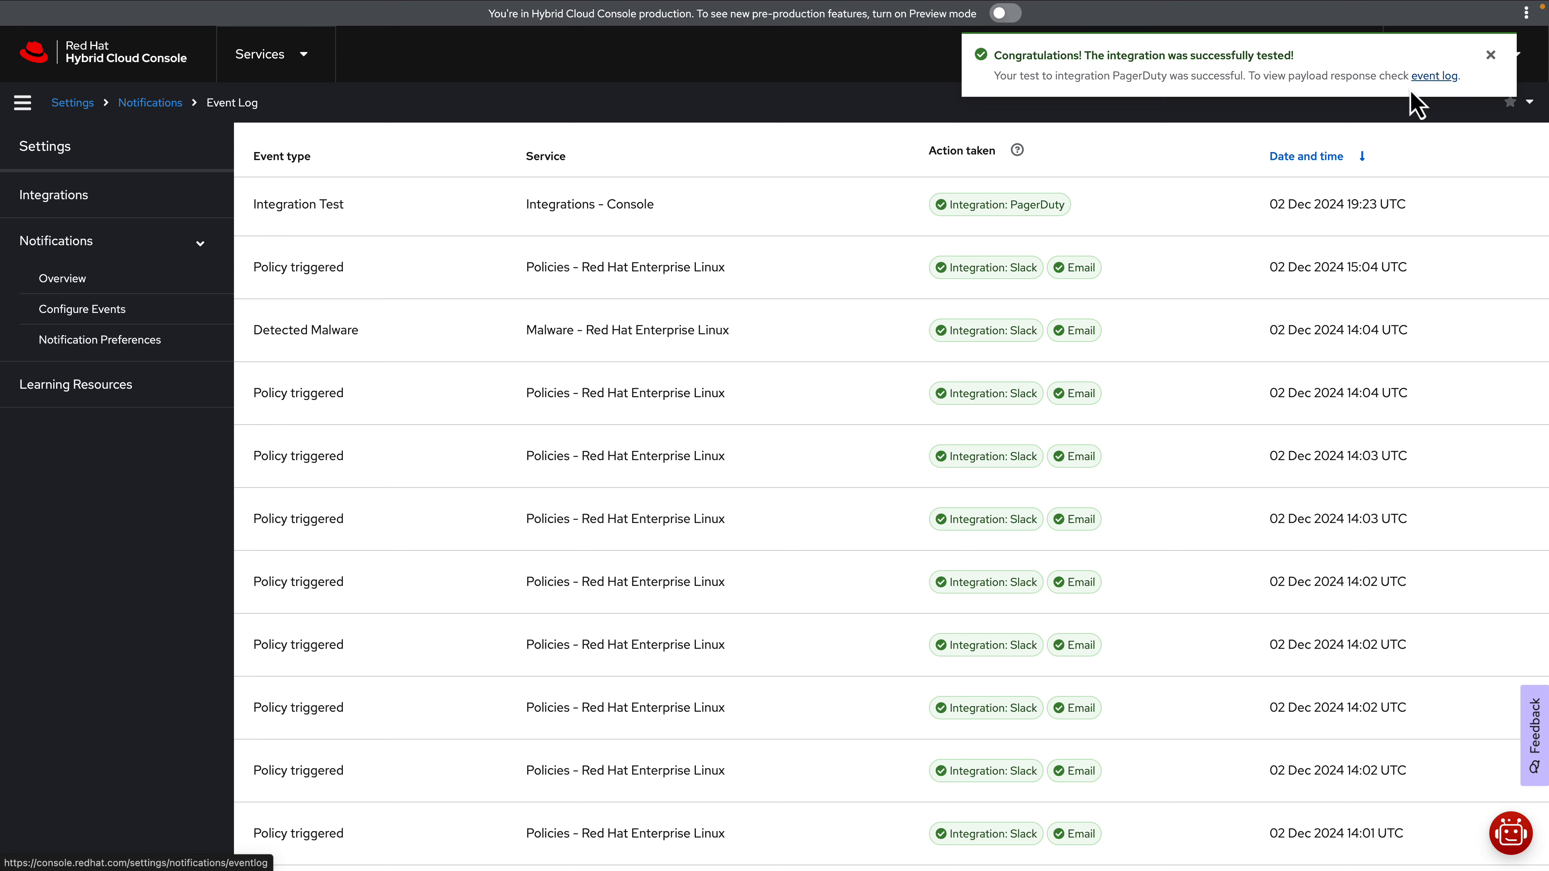
scroll(750, 335, up, 3)
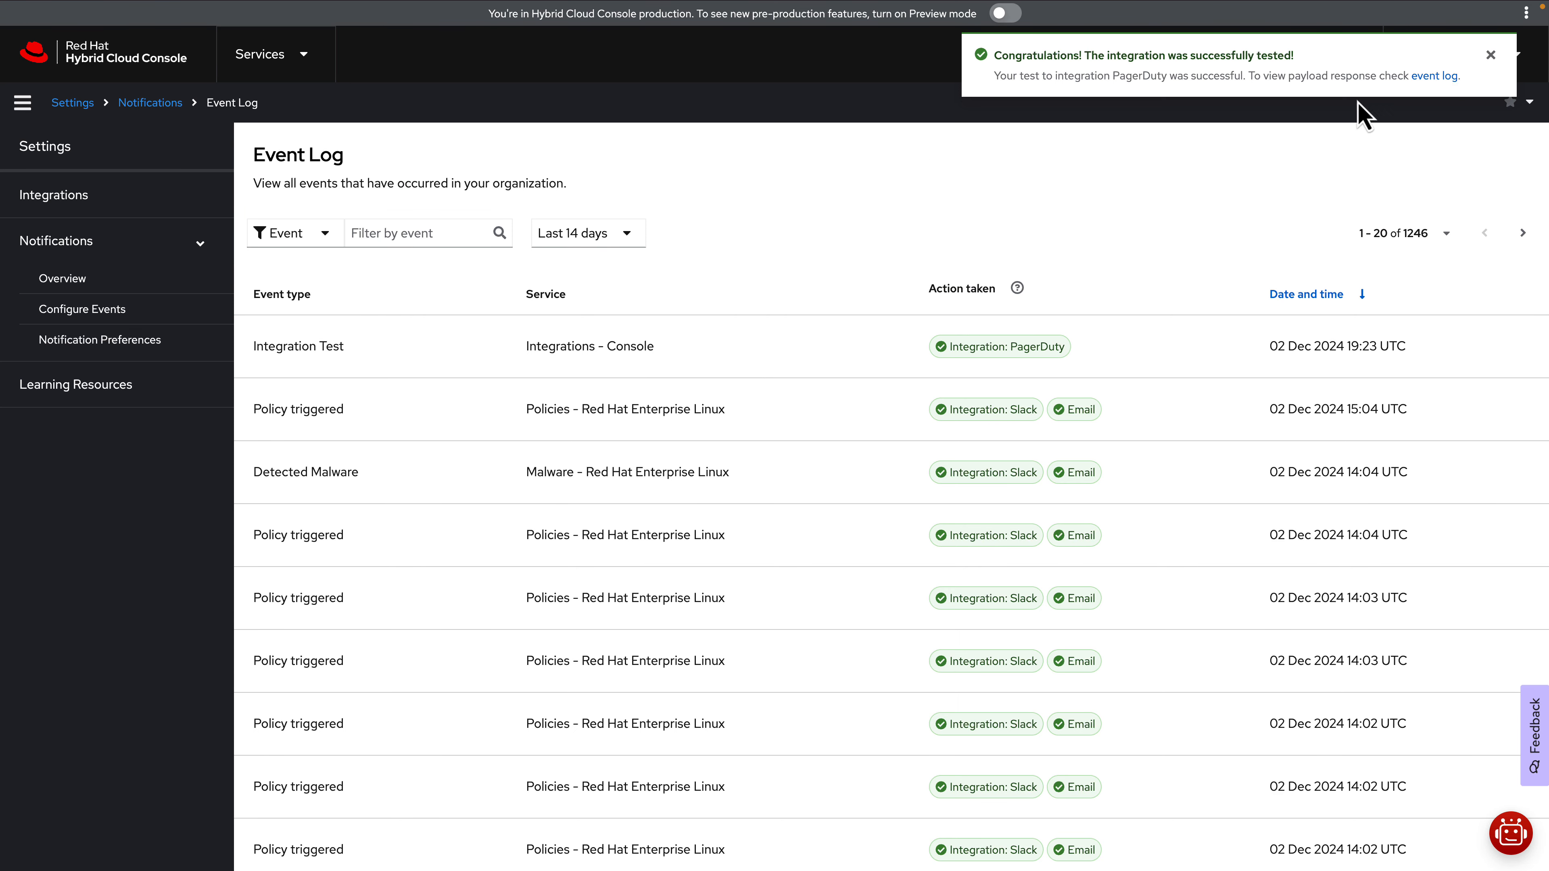
click(1491, 55)
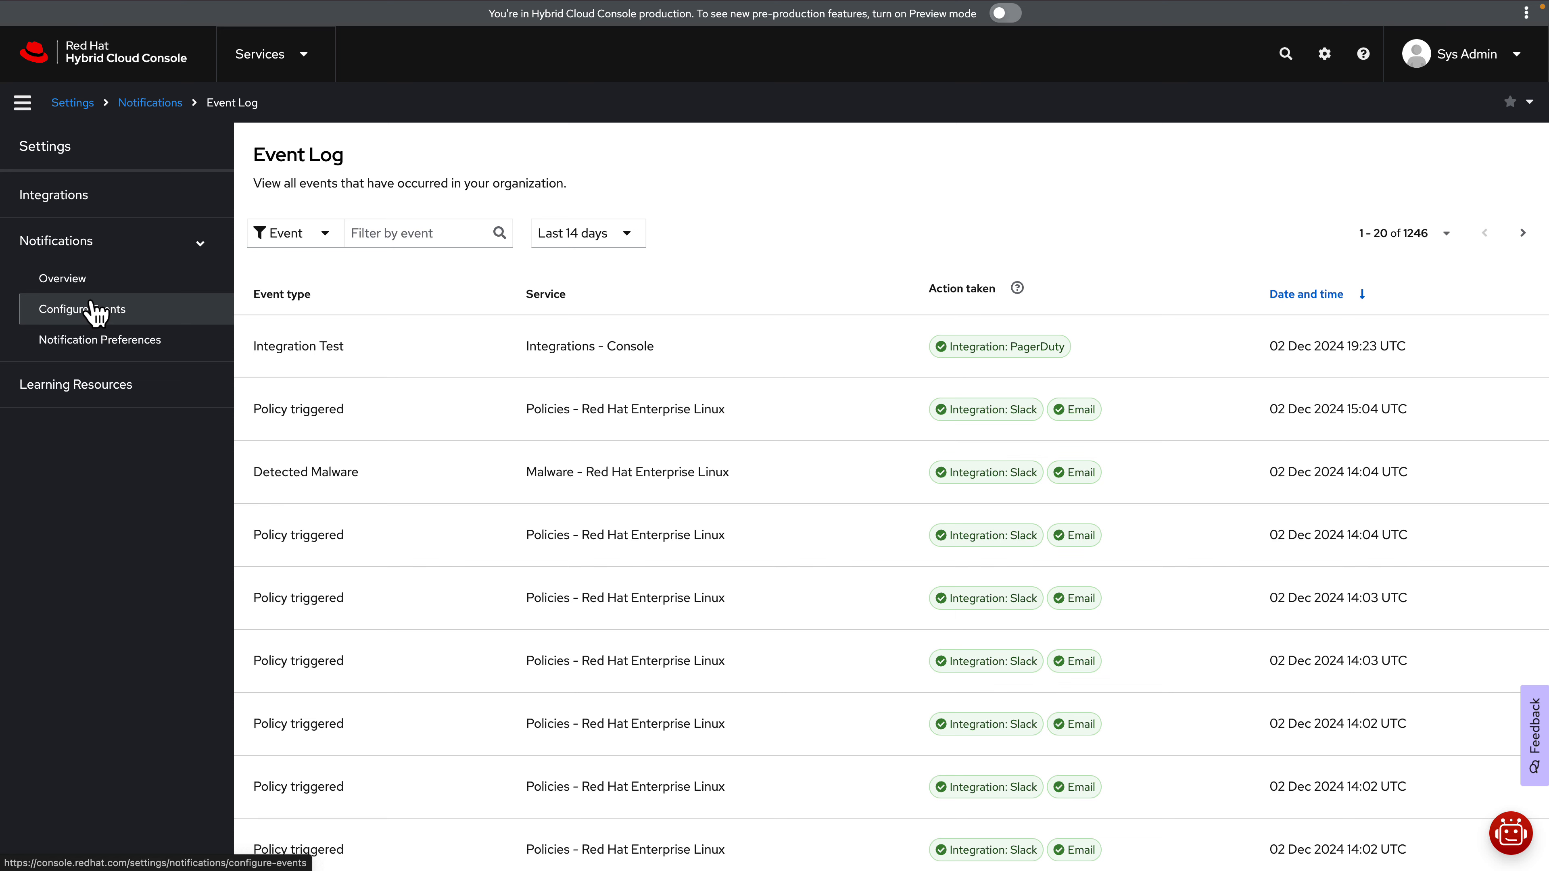
Step: Return to the integrations list, hide the navigation sidebar and expand PagerDuty-HCCLab to check its connection status and details
click(62, 278)
click(91, 196)
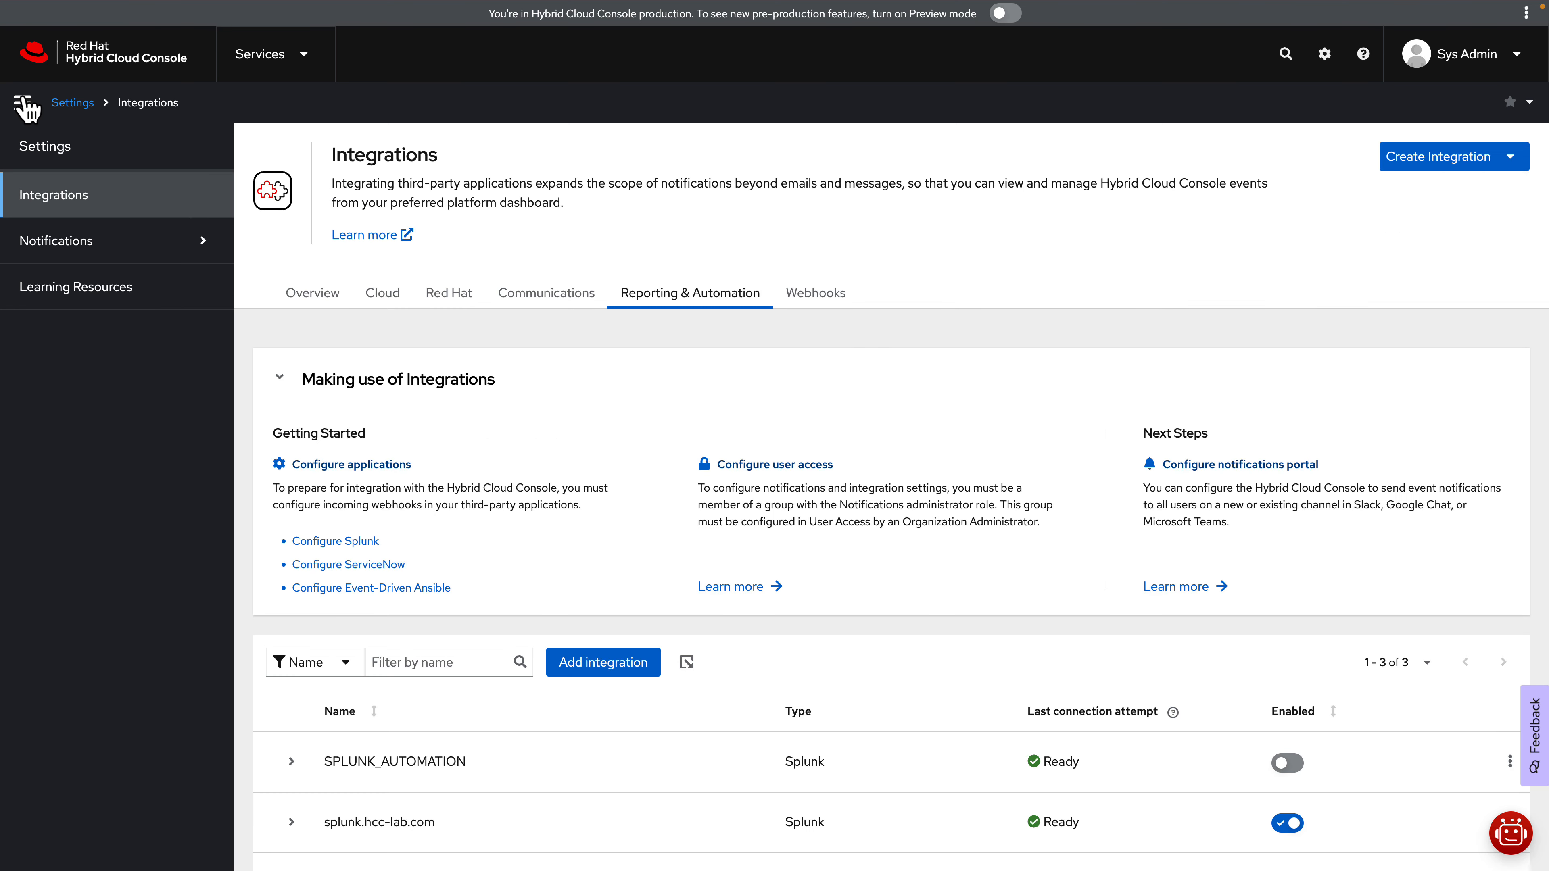
click(23, 102)
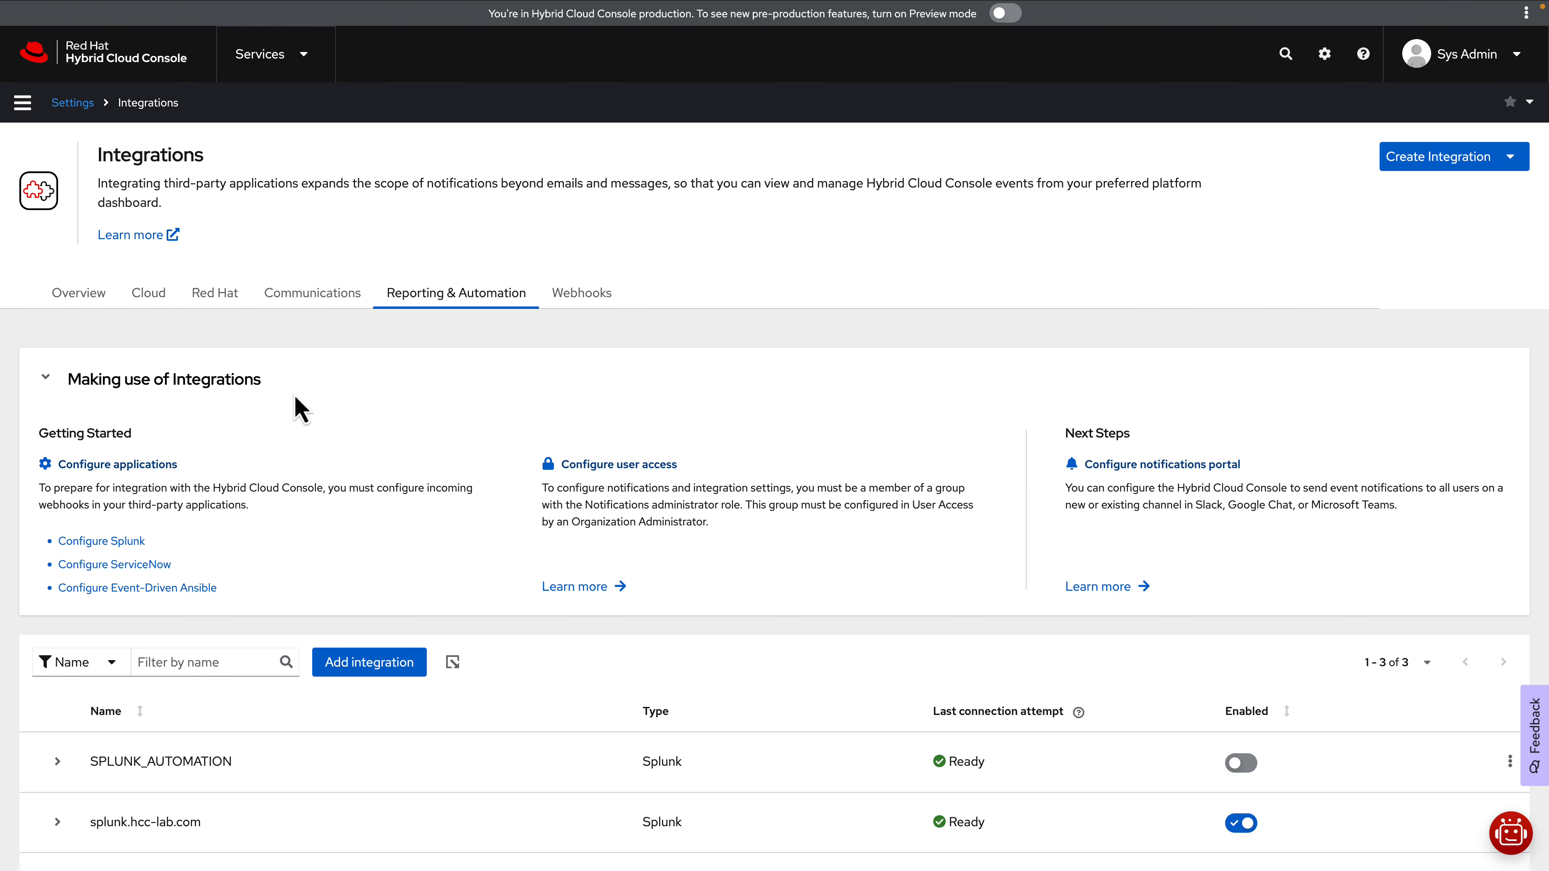
scroll(440, 465, down, 3)
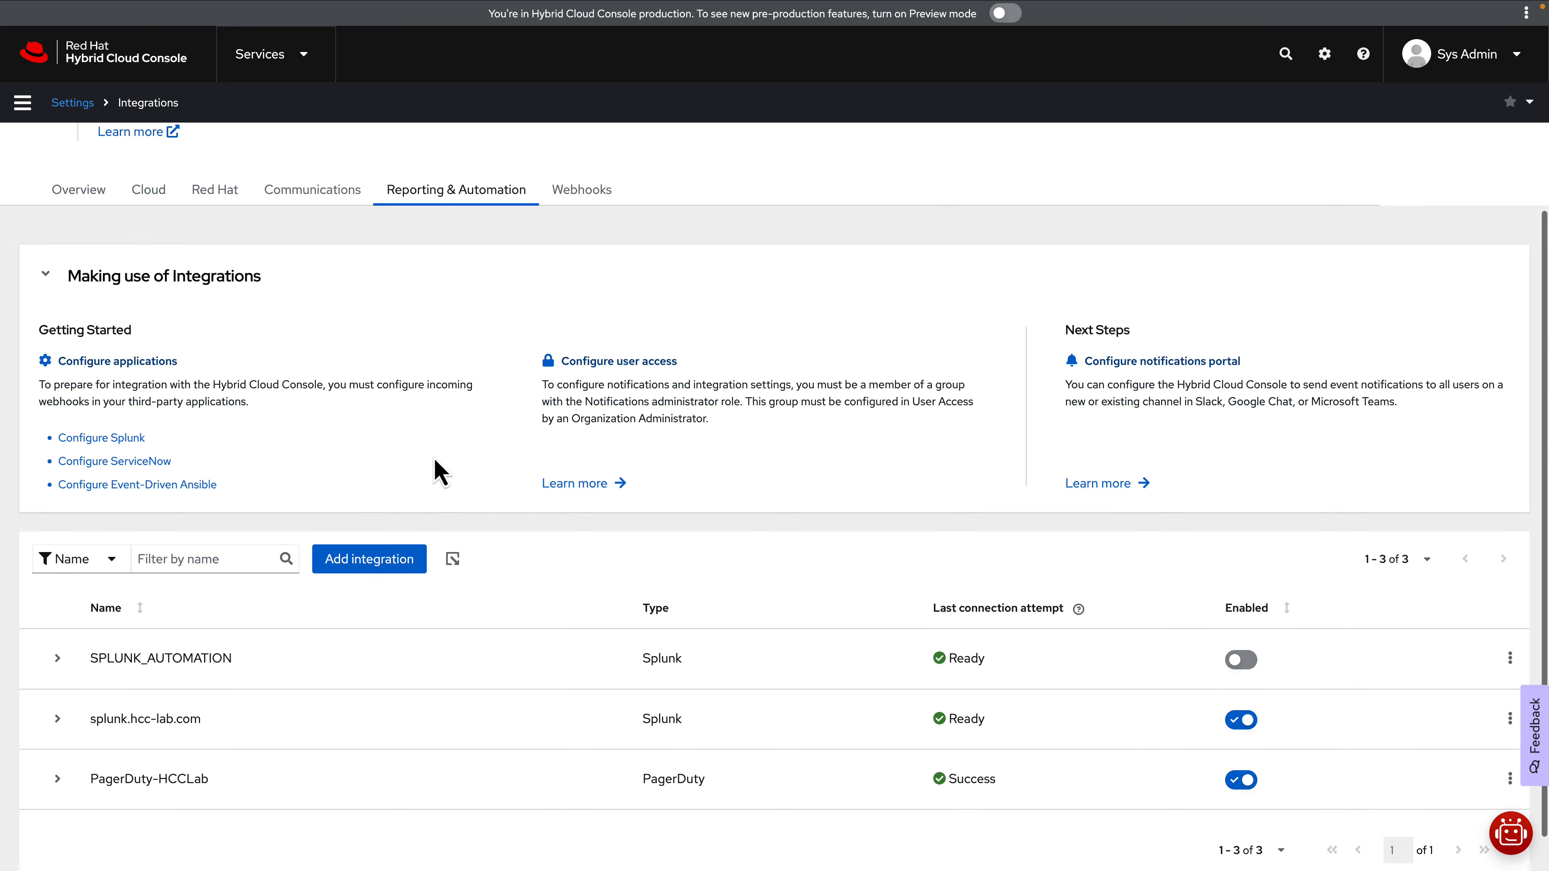
click(57, 740)
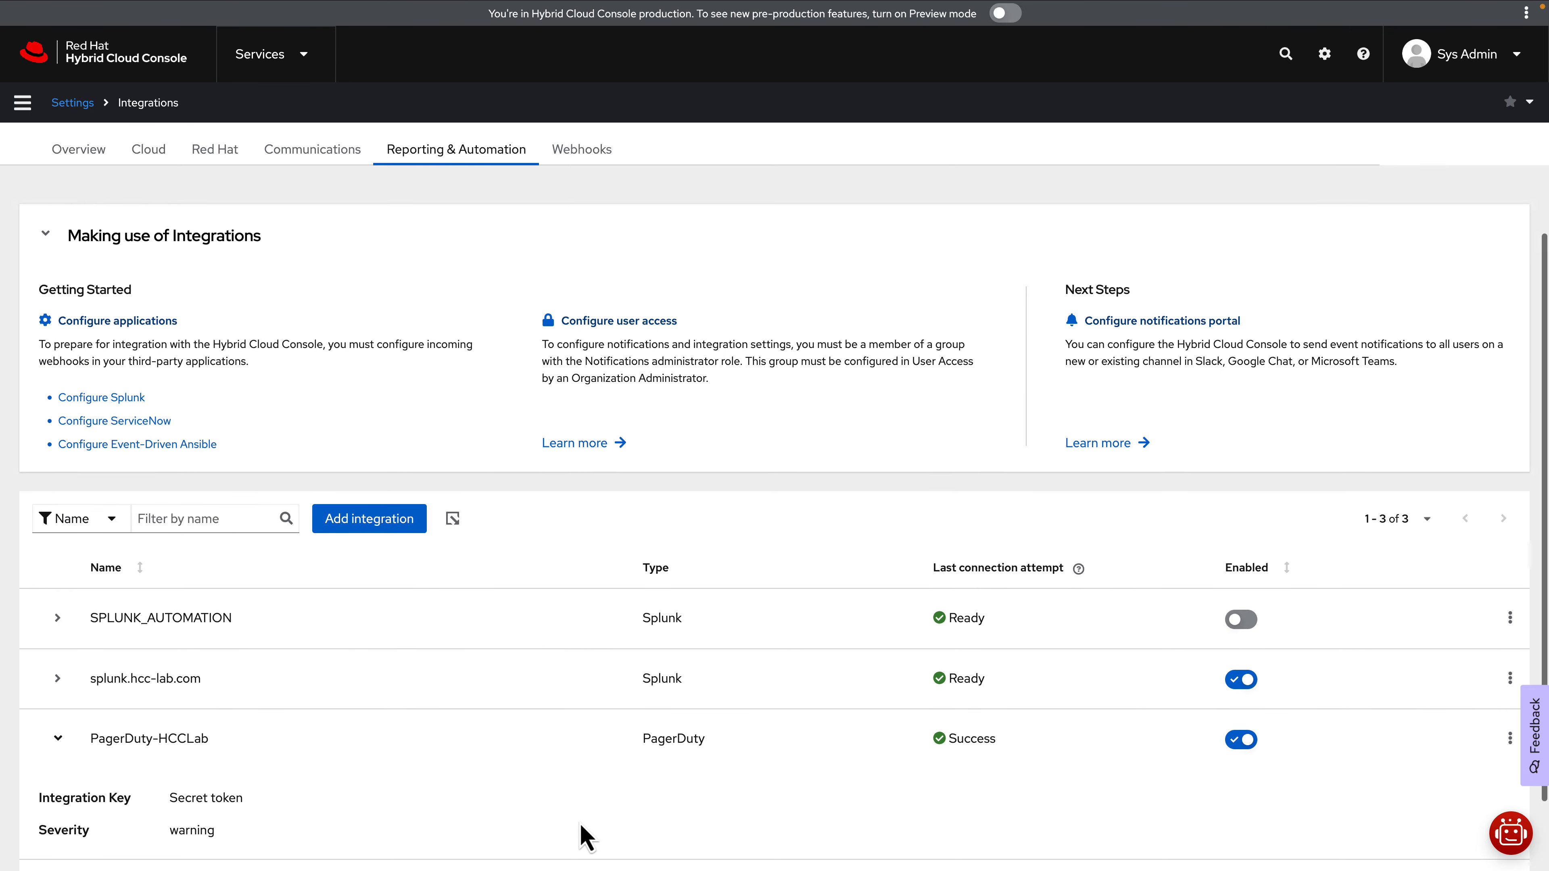
scroll(581, 834, down, 2)
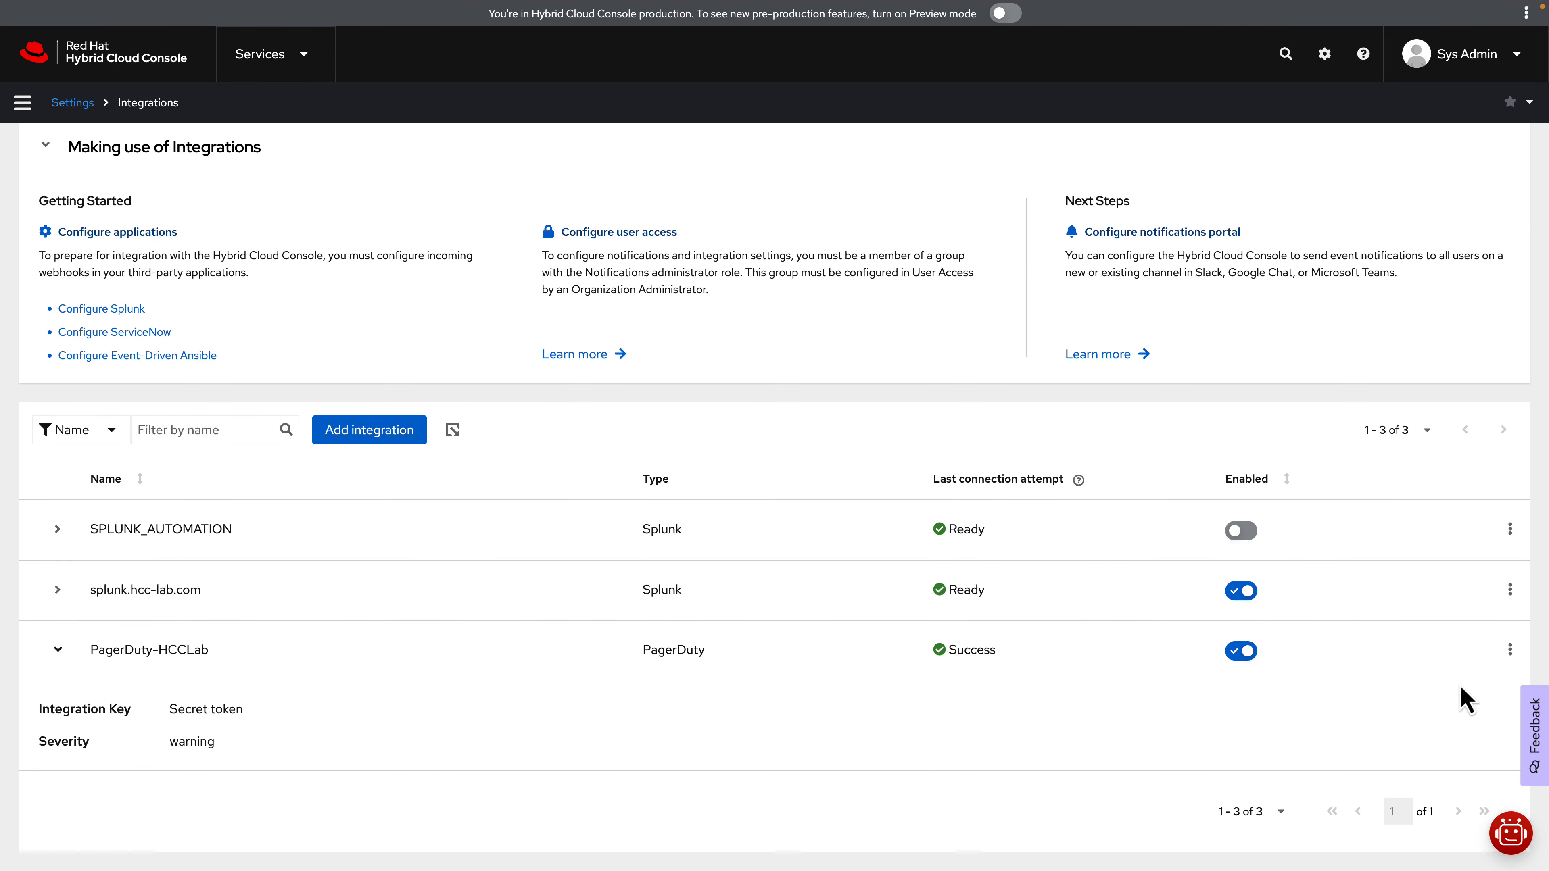
Step: Send a second default test message through PagerDuty-HCCLab and check its entry in the event log
click(1510, 649)
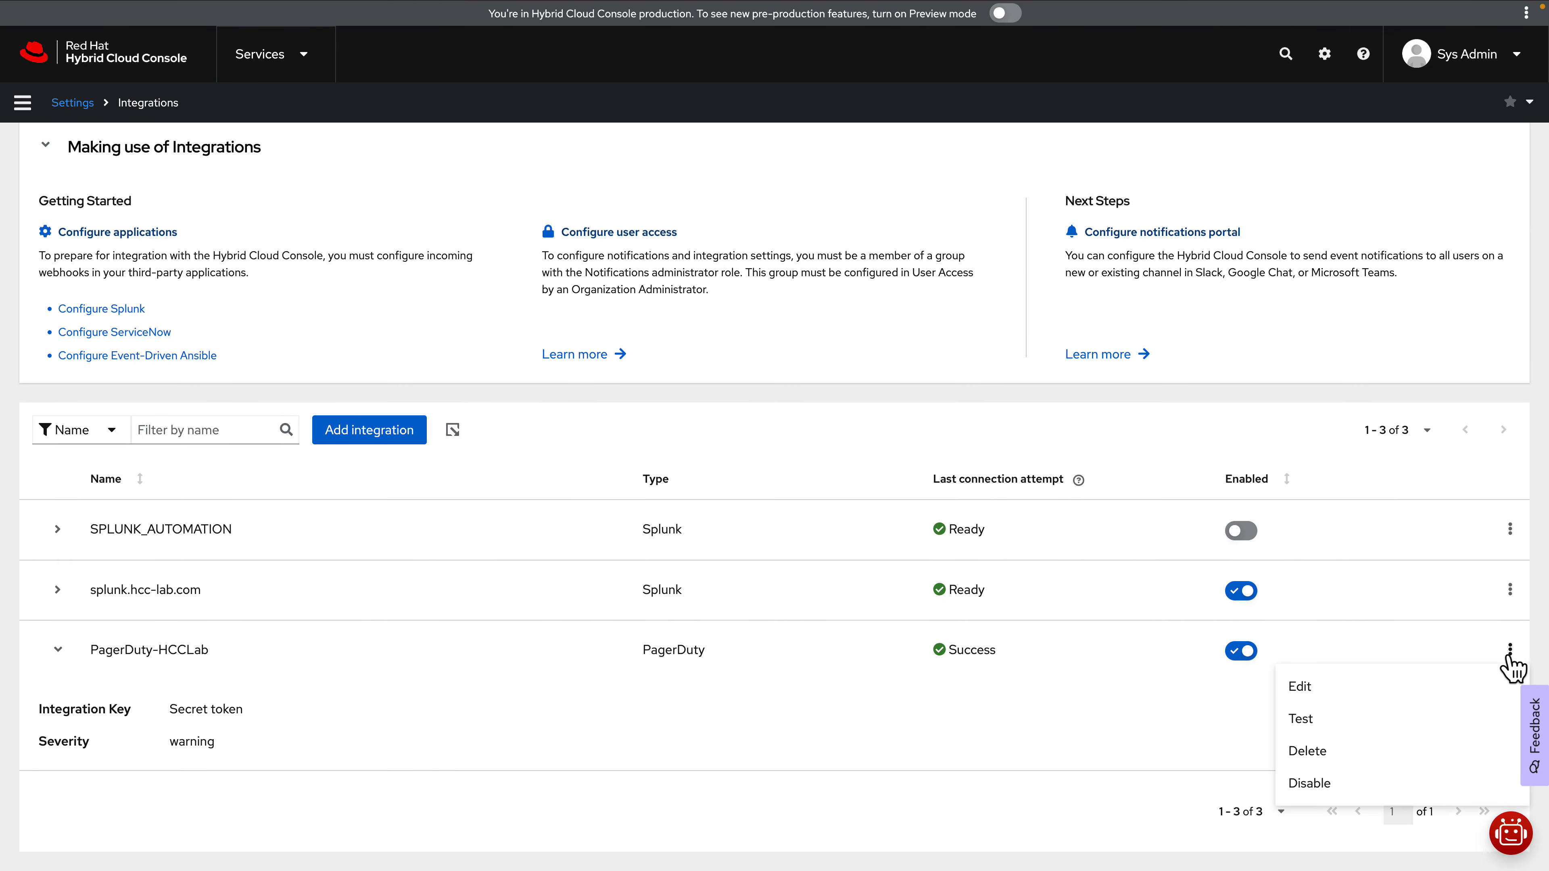
click(1369, 720)
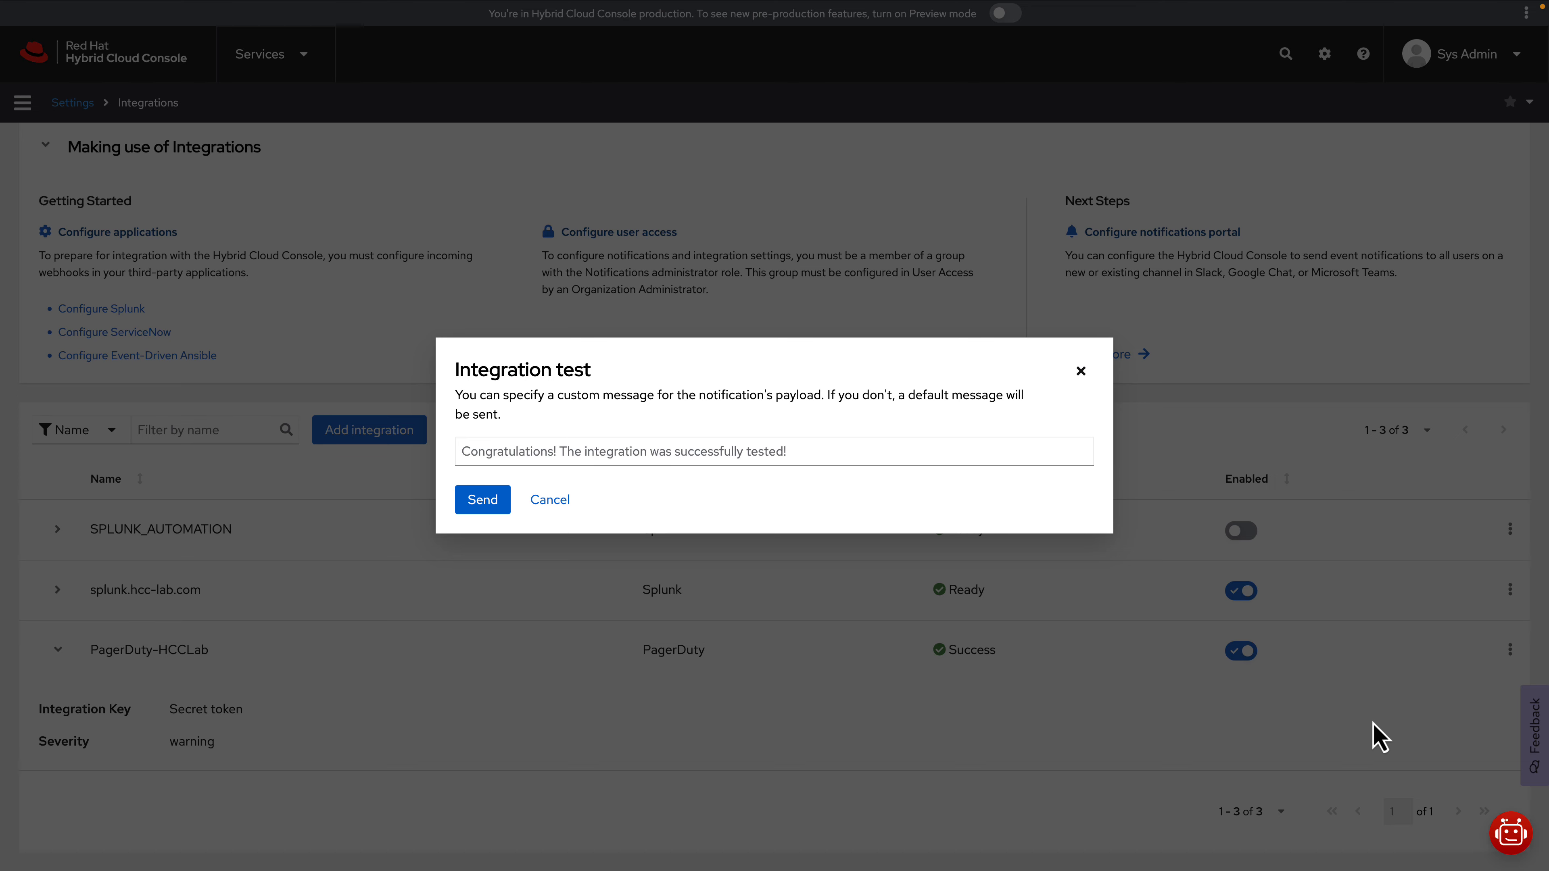
click(483, 500)
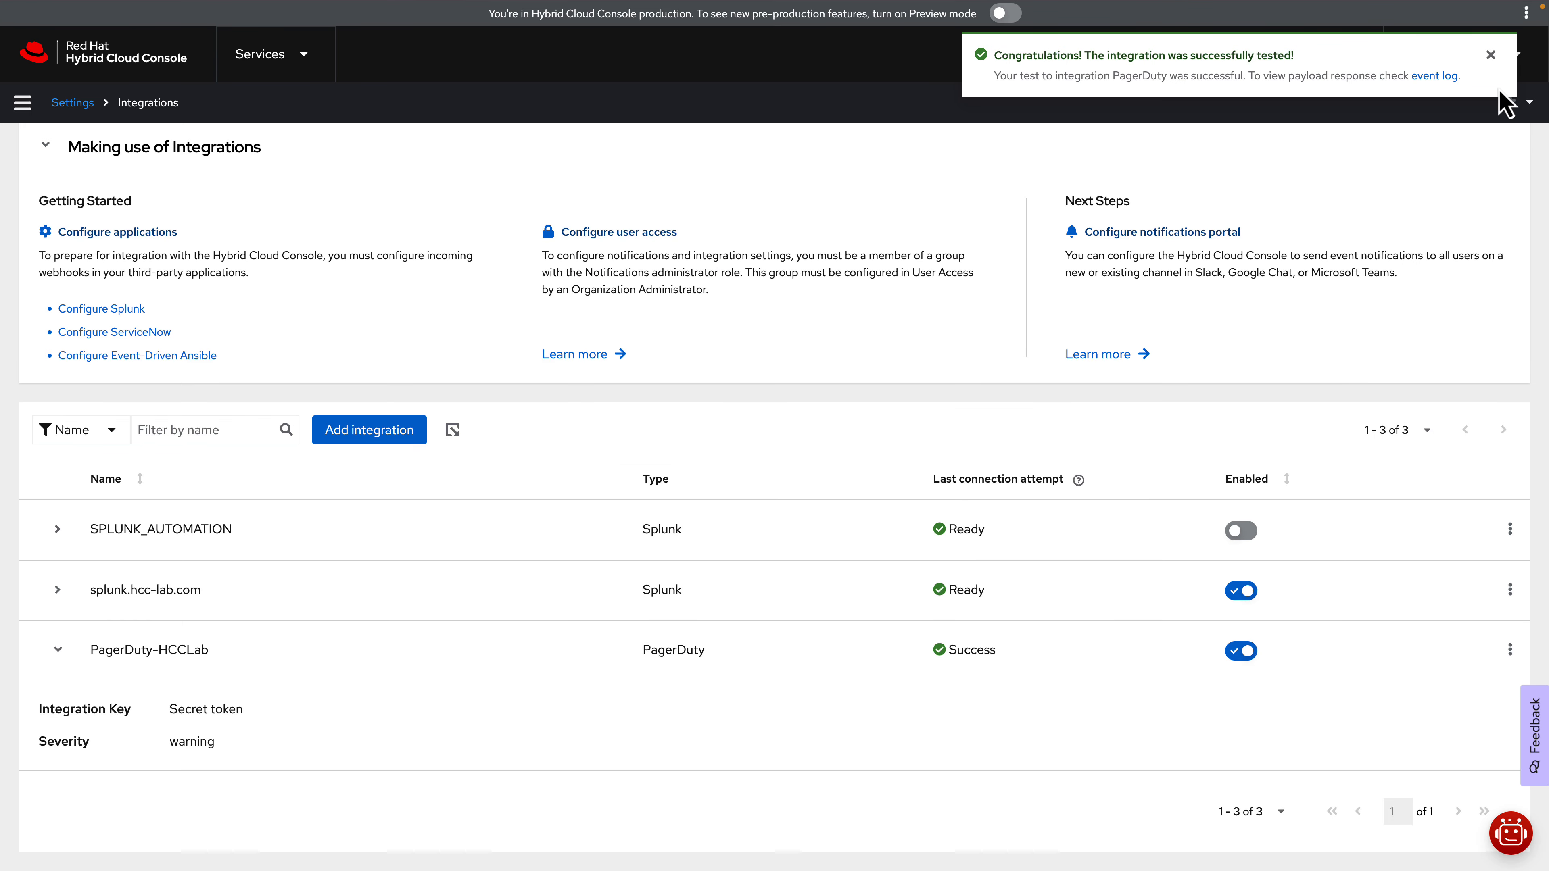
click(1434, 76)
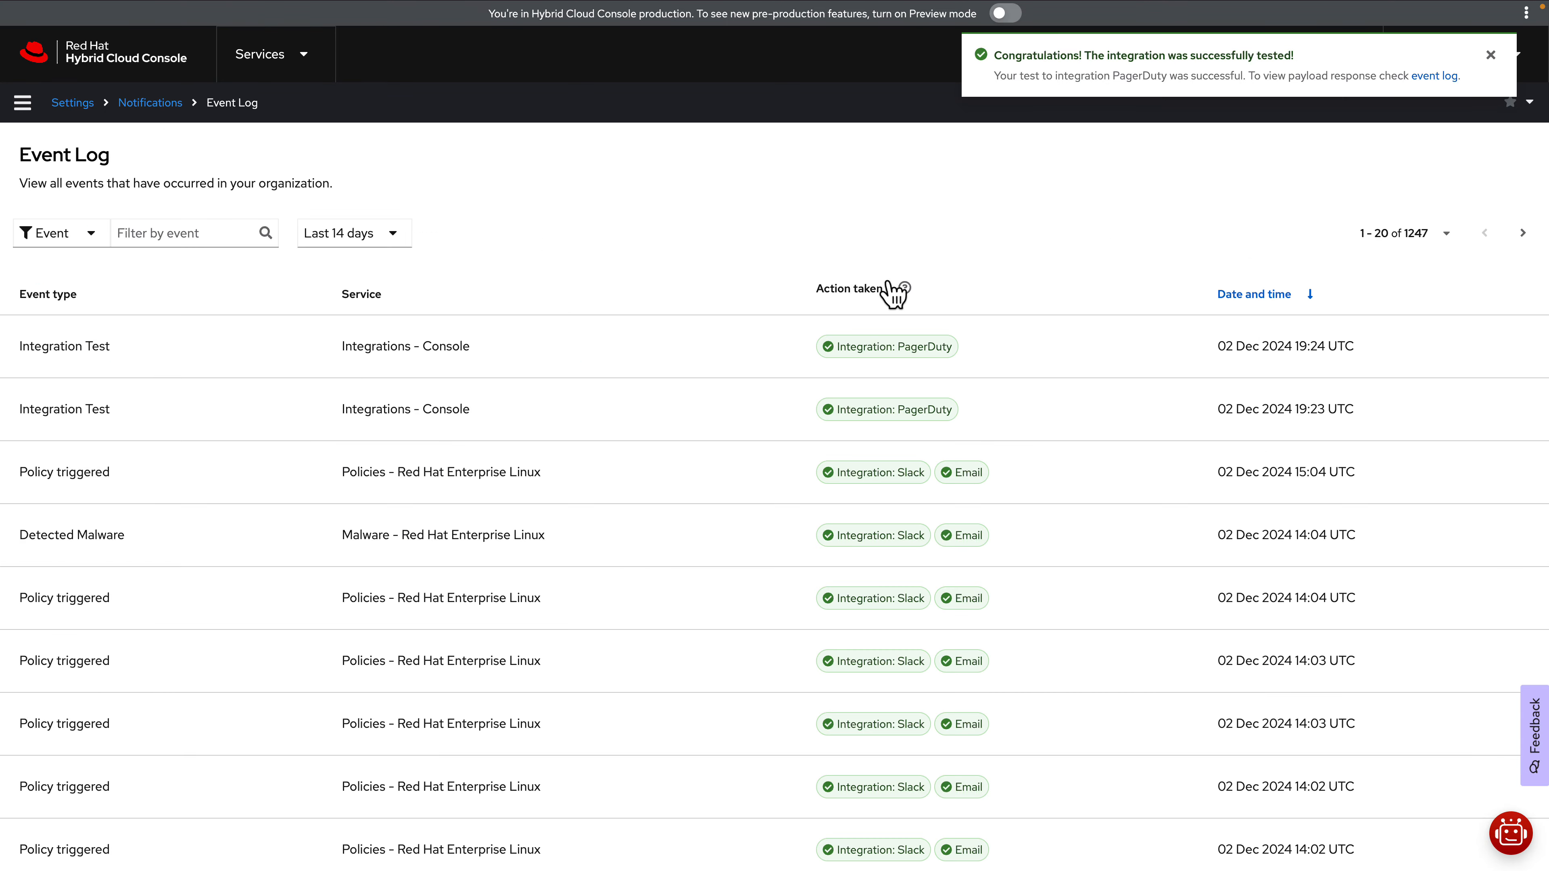
click(1491, 56)
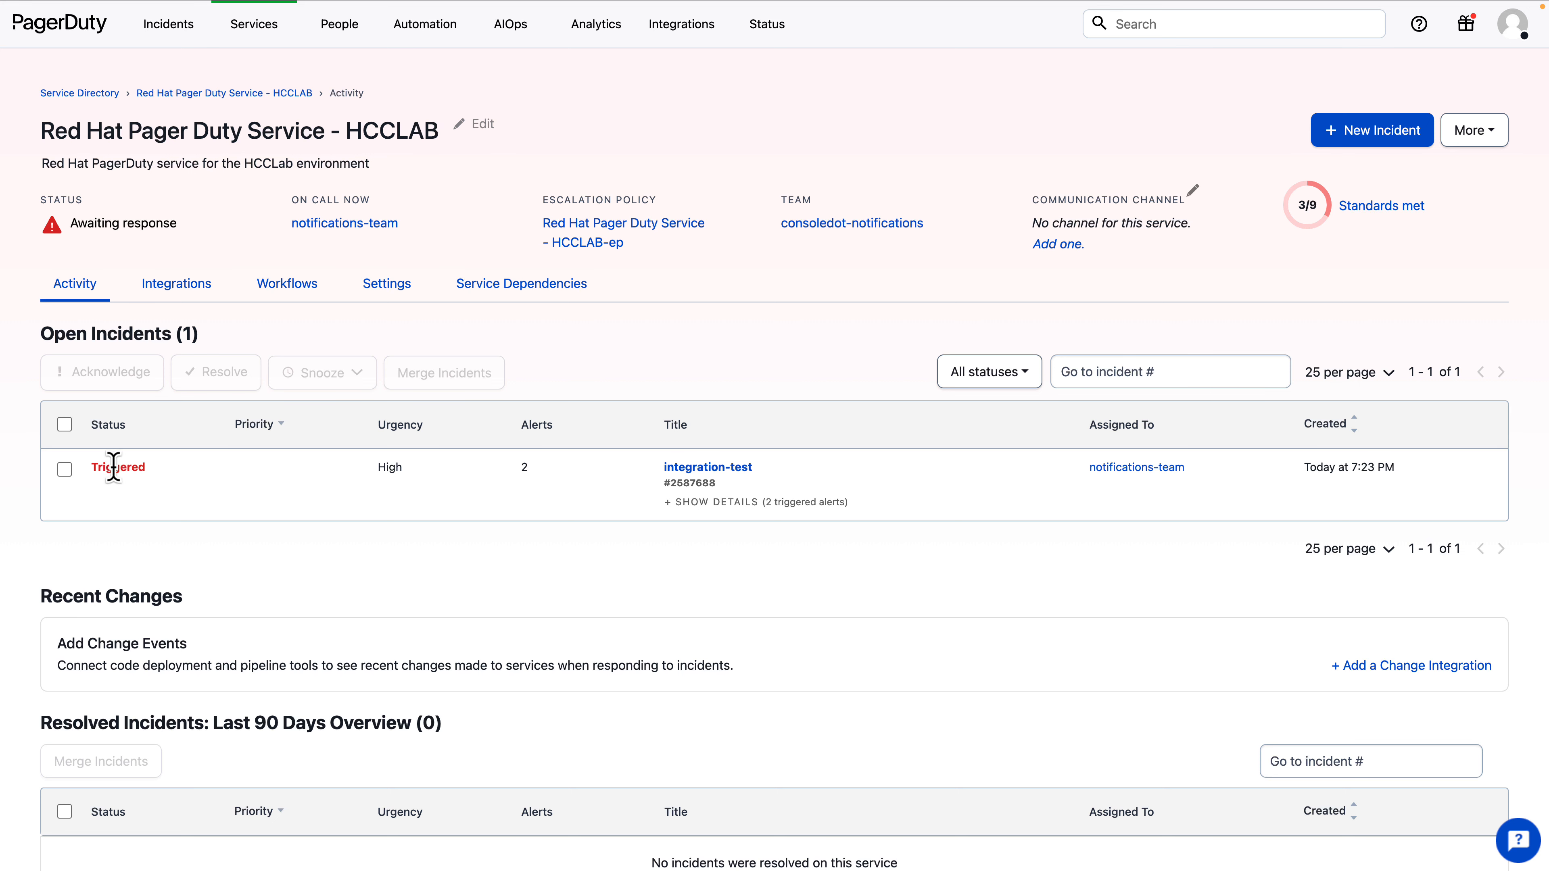
Step: Open the integration-test incident in the PagerDuty service and resolve its alert created at 7:23 PM
click(730, 470)
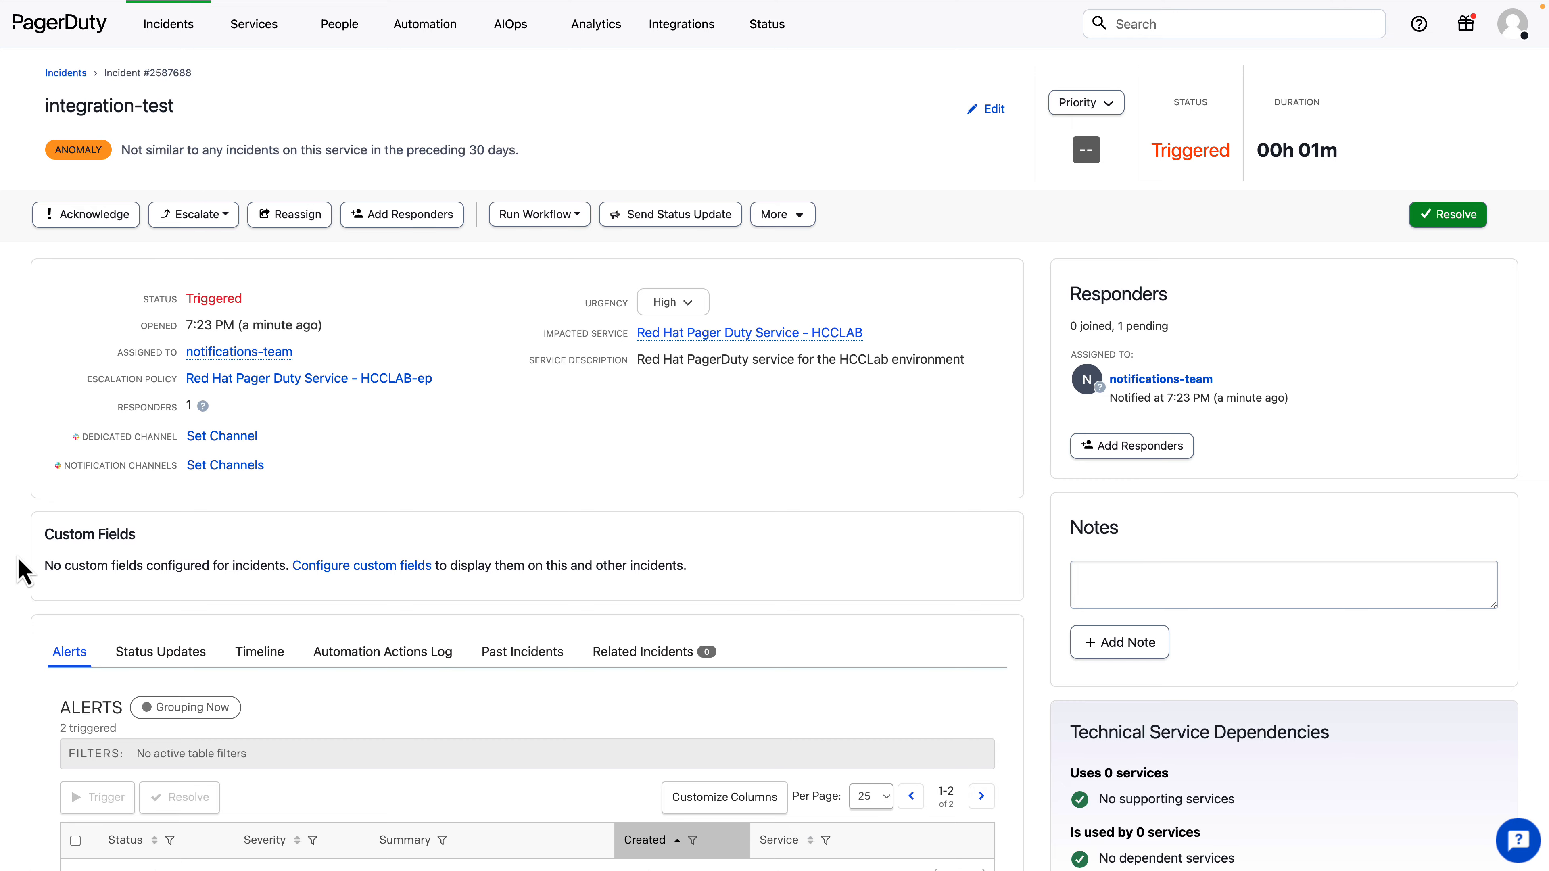
scroll(23, 570, down, 6)
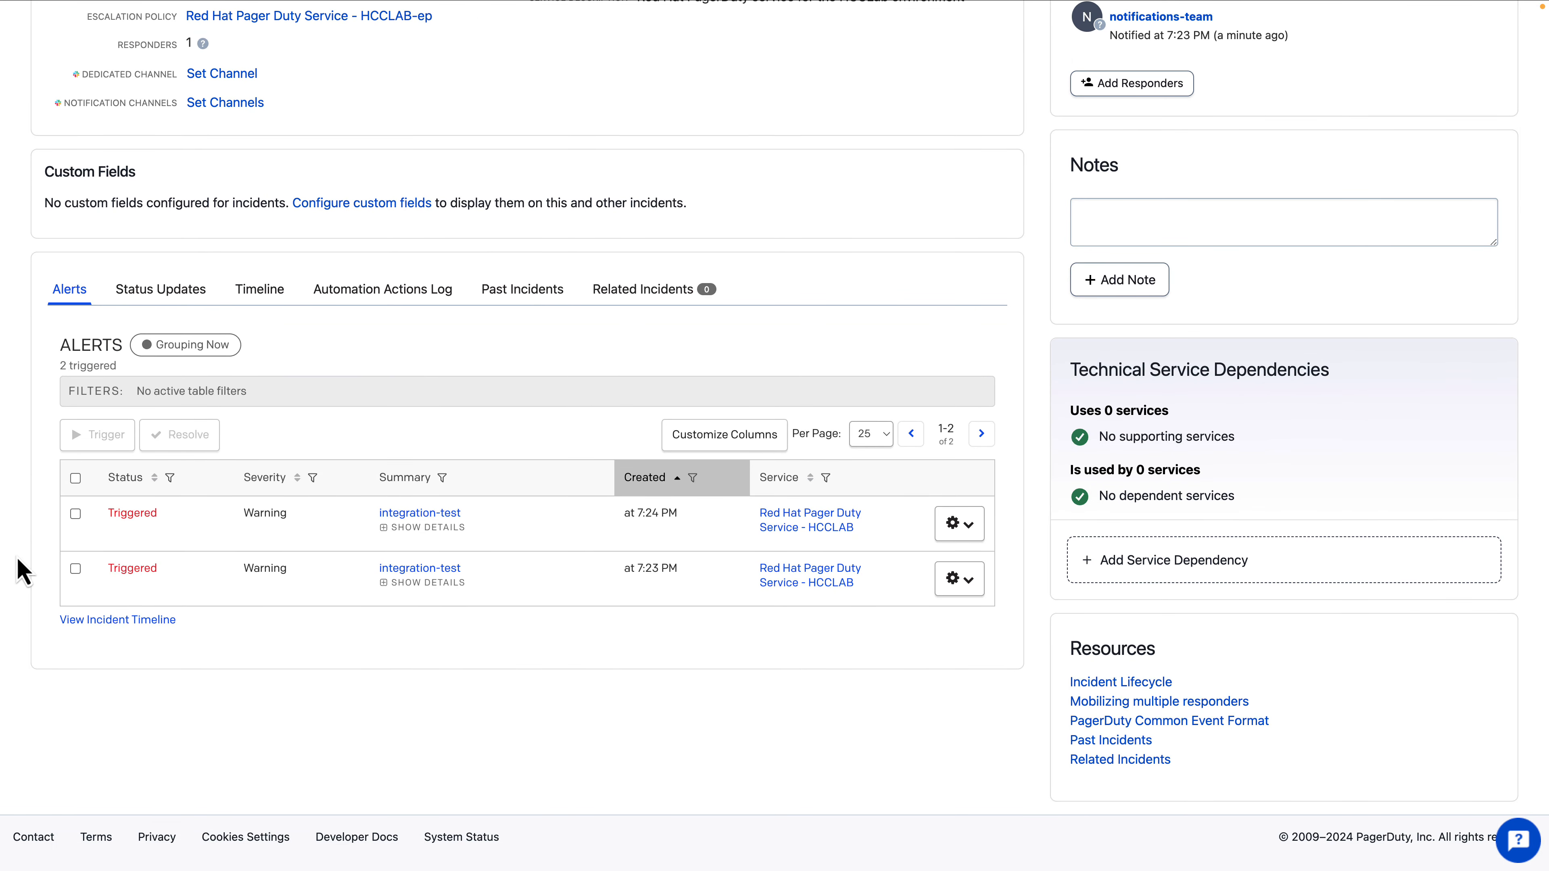
click(960, 580)
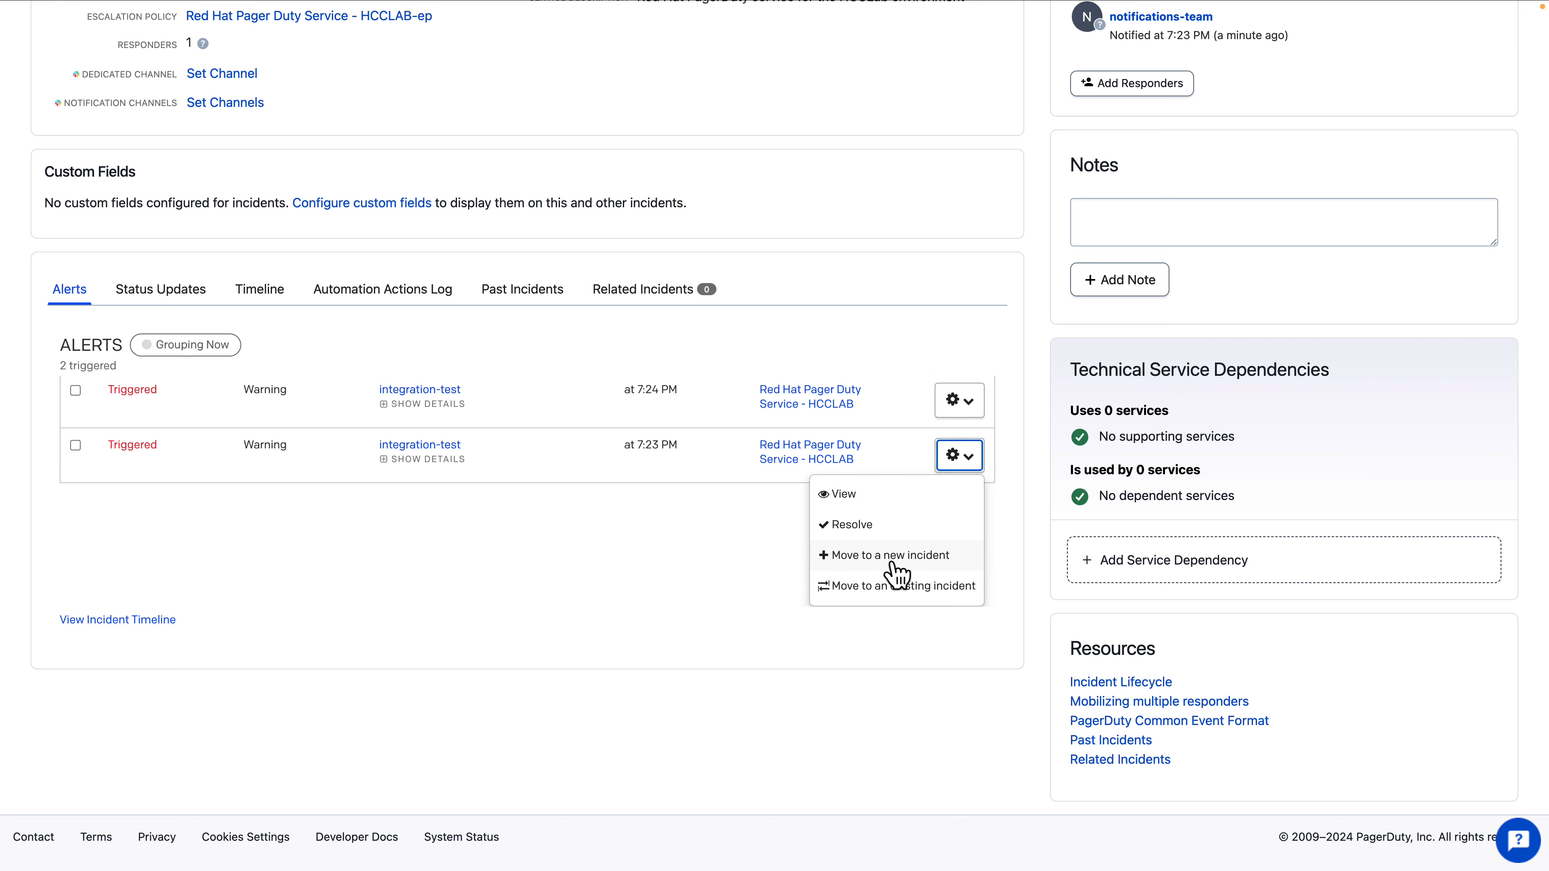
click(854, 526)
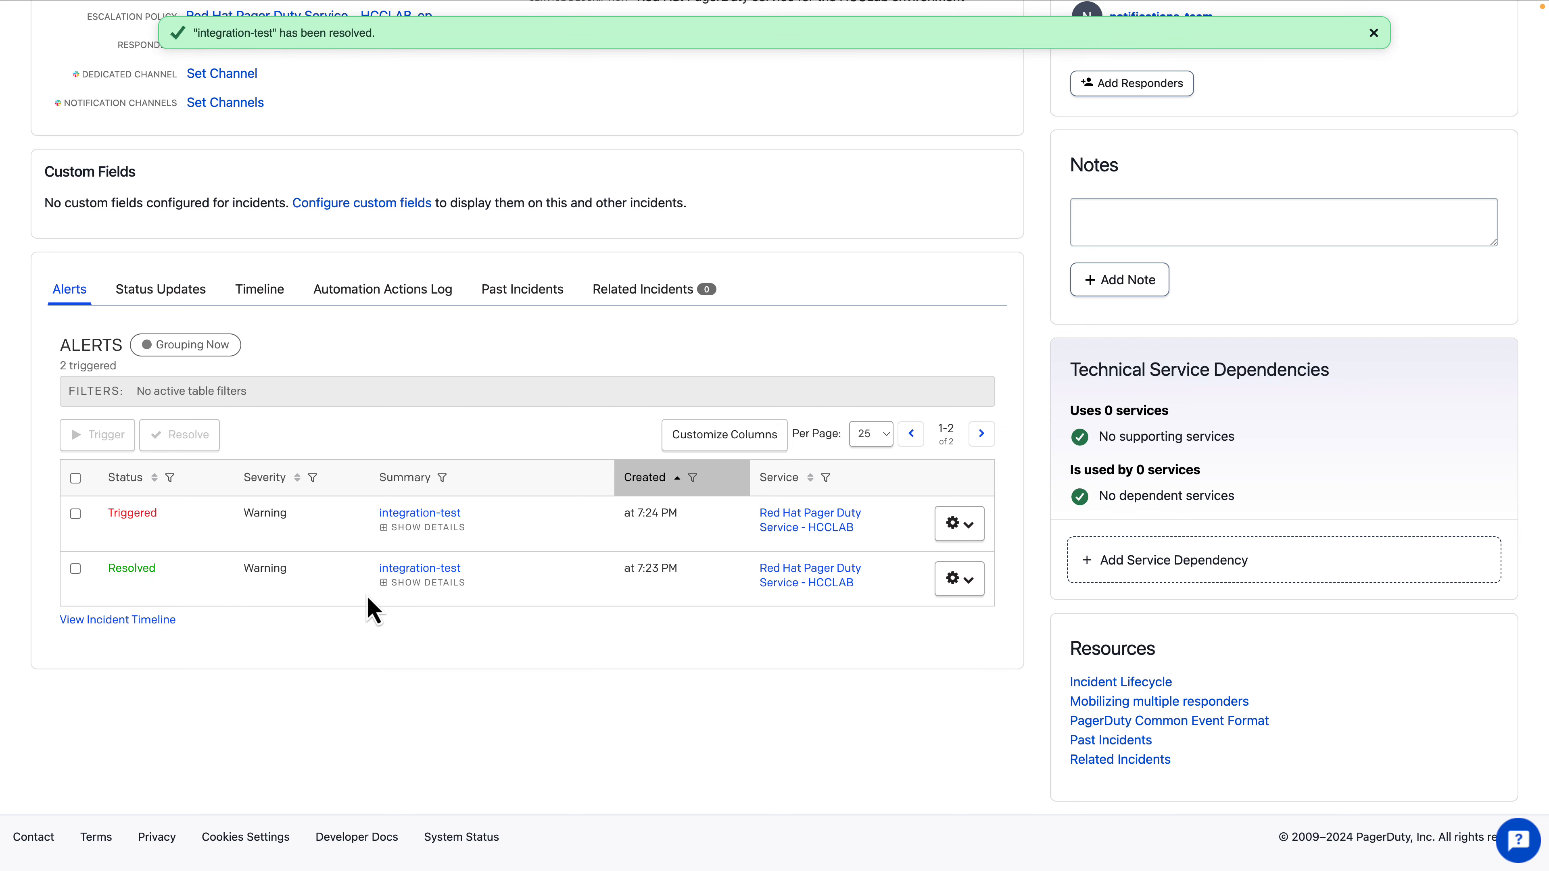